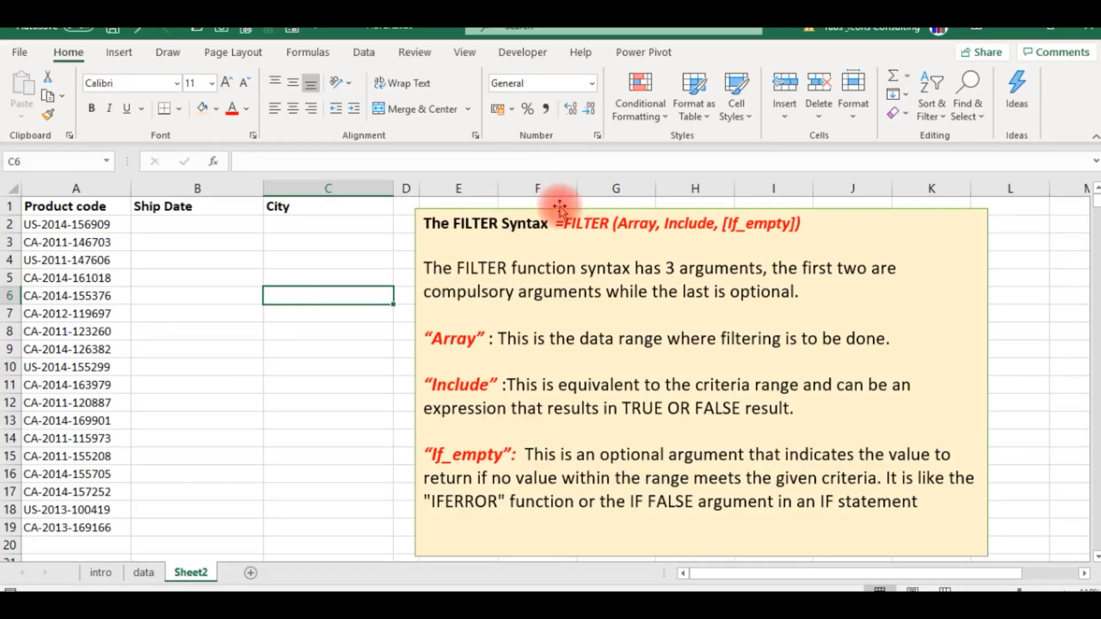
- Review the FILTER syntax note on Sheet2, focusing on the Array, Include and optional If_empty arguments
{"action": "left_click_drag", "start_coordinate": [560, 219], "coordinate": [816, 209]}
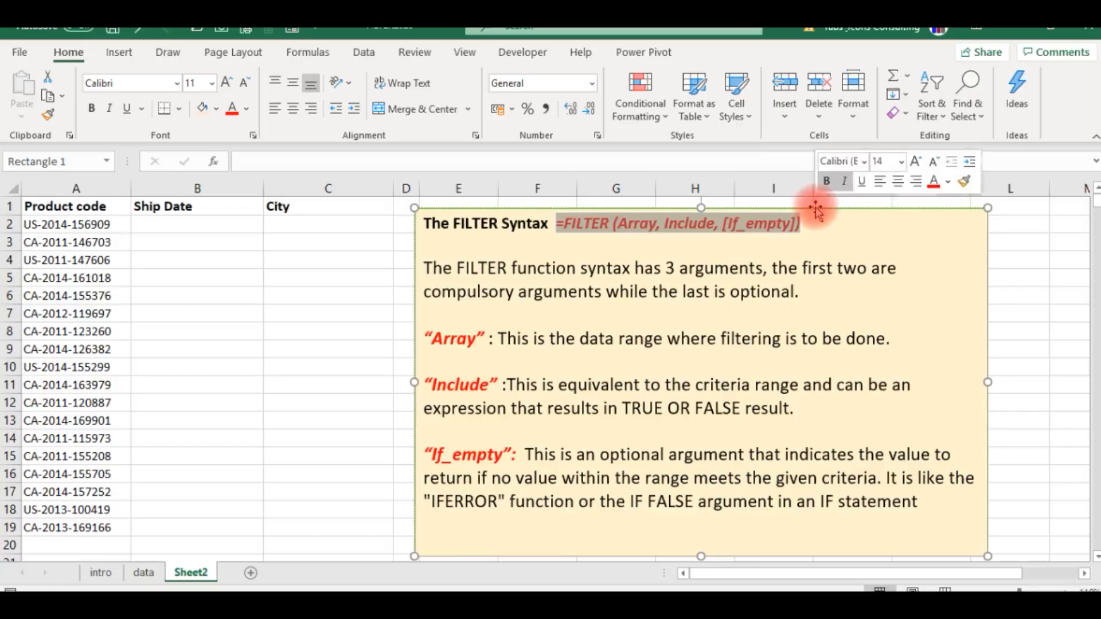
{"action": "left_click", "coordinate": [650, 229]}
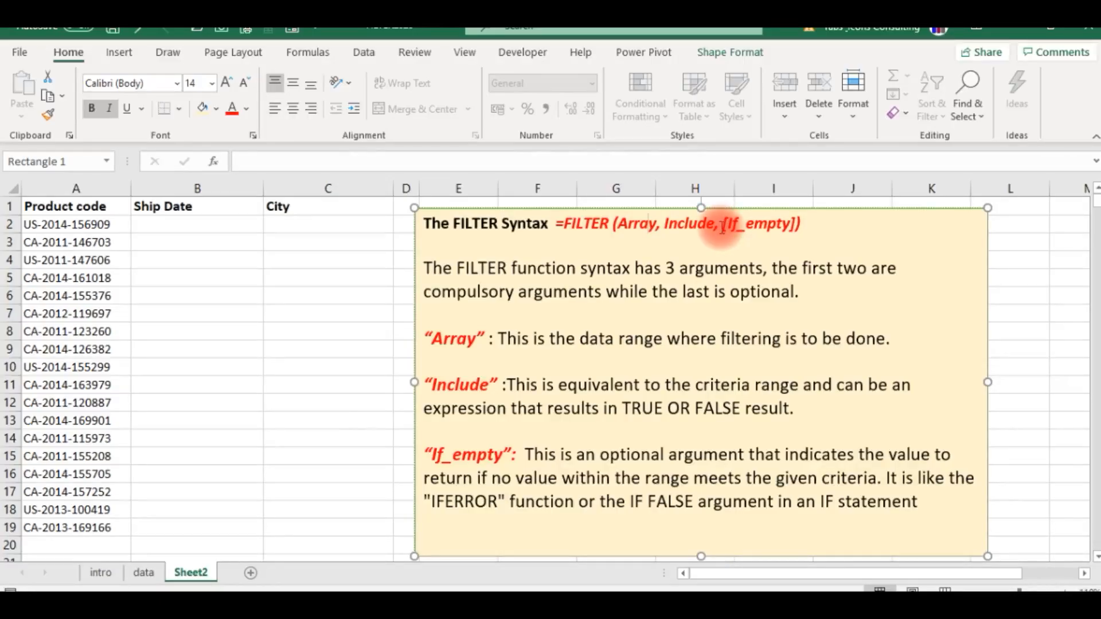
{"action": "left_click_drag", "start_coordinate": [725, 228], "coordinate": [791, 236]}
{"action": "left_click", "coordinate": [756, 243]}
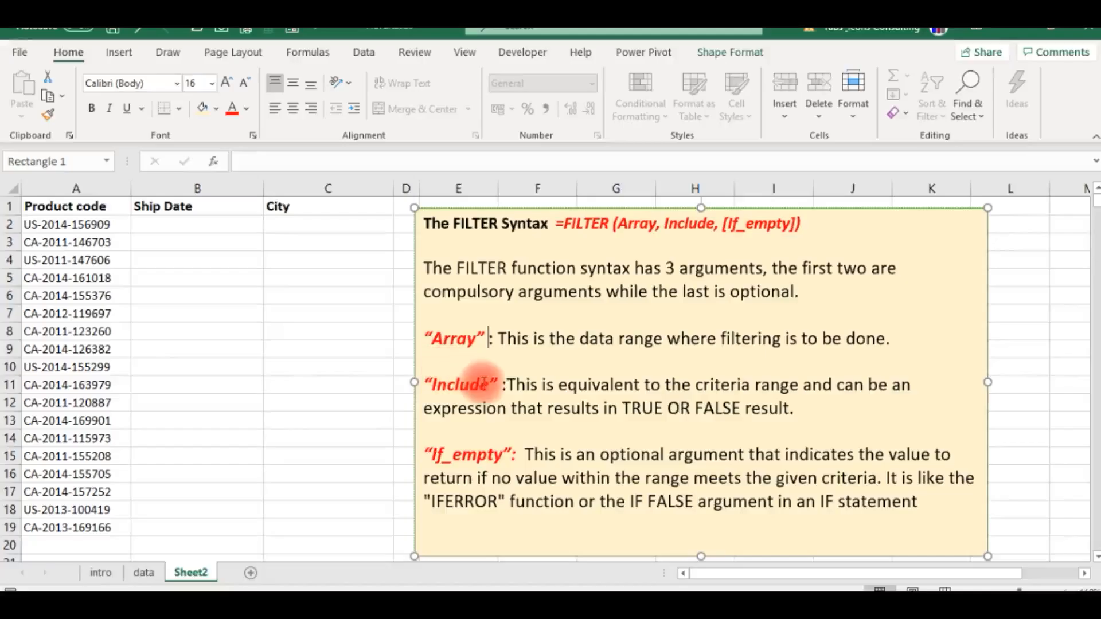
{"action": "left_click", "coordinate": [360, 367]}
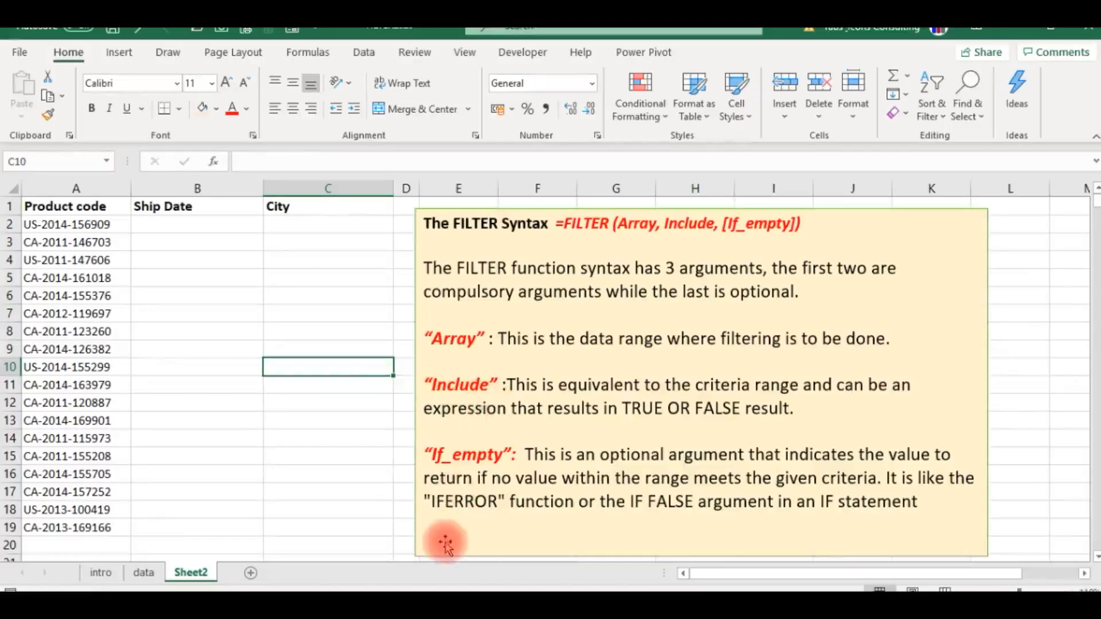
{"action": "left_click", "coordinate": [193, 402]}
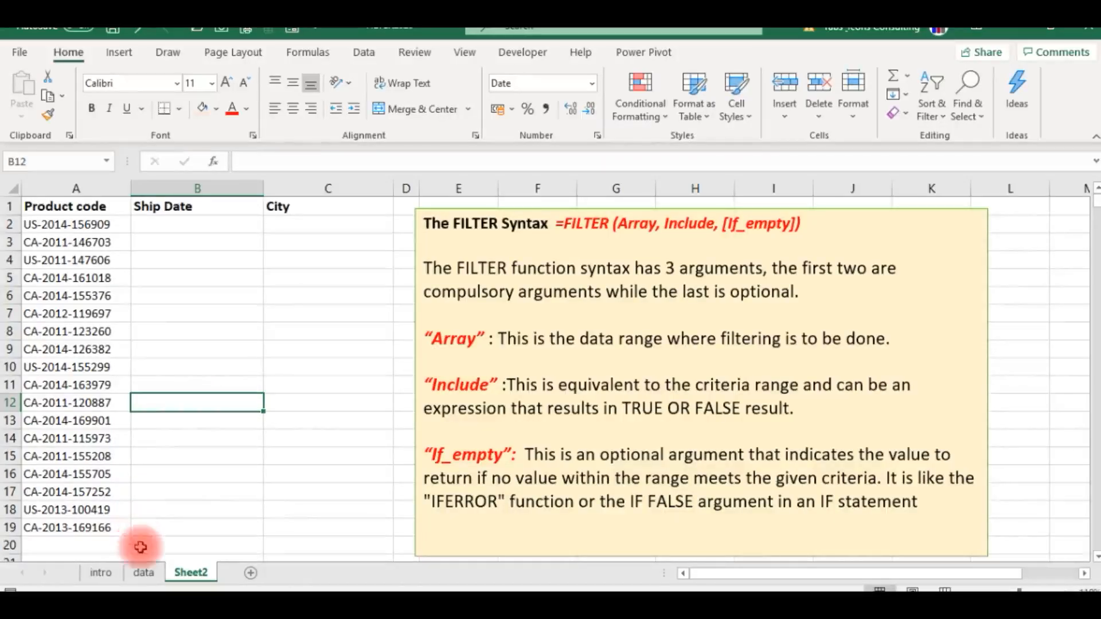
- Examine the extent of the source records on the data sheet, from the header row to the last row
{"action": "left_click", "coordinate": [144, 573]}
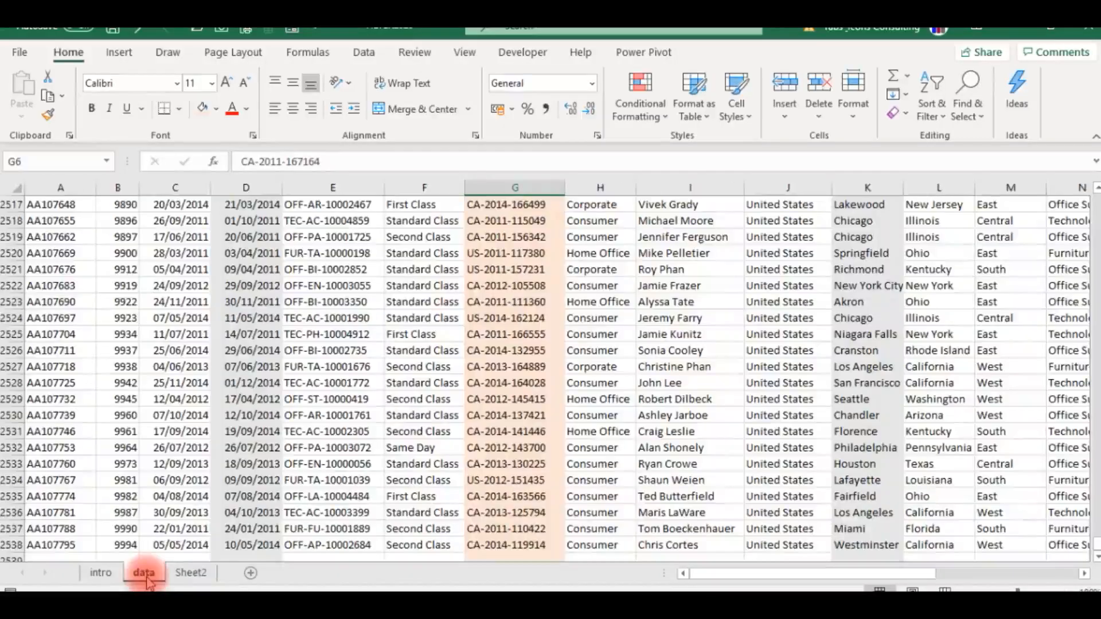
{"action": "key", "text": "Up"}
{"action": "key", "text": "Up"}
{"action": "key", "text": "Up"}
{"action": "key", "text": "Up"}
{"action": "key", "text": "Up"}
{"action": "key", "text": "Down"}
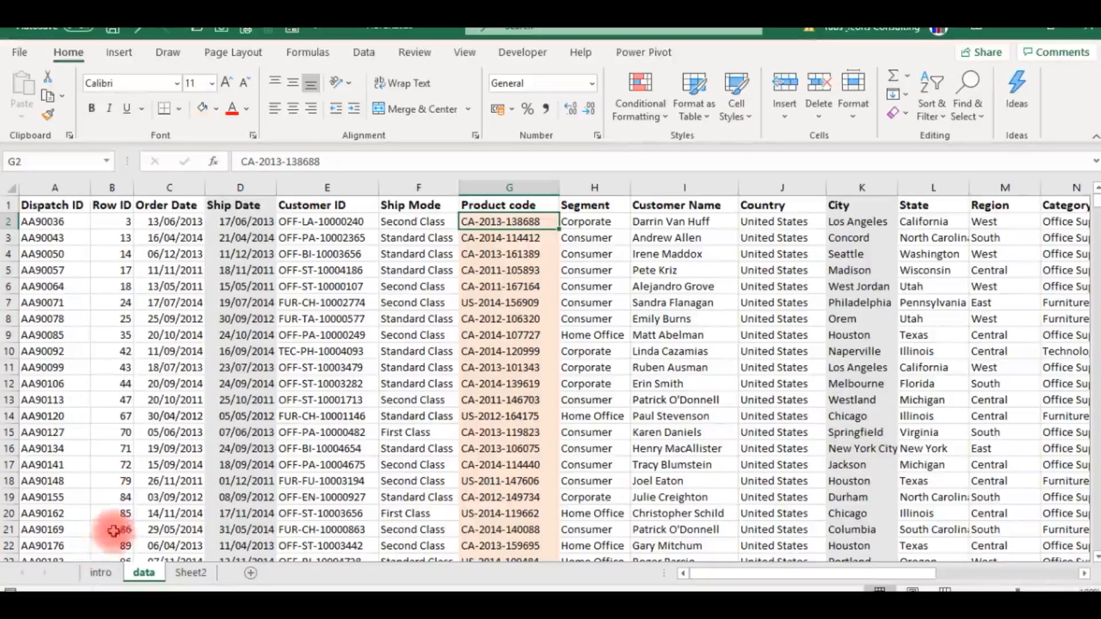
{"action": "left_click", "coordinate": [76, 437]}
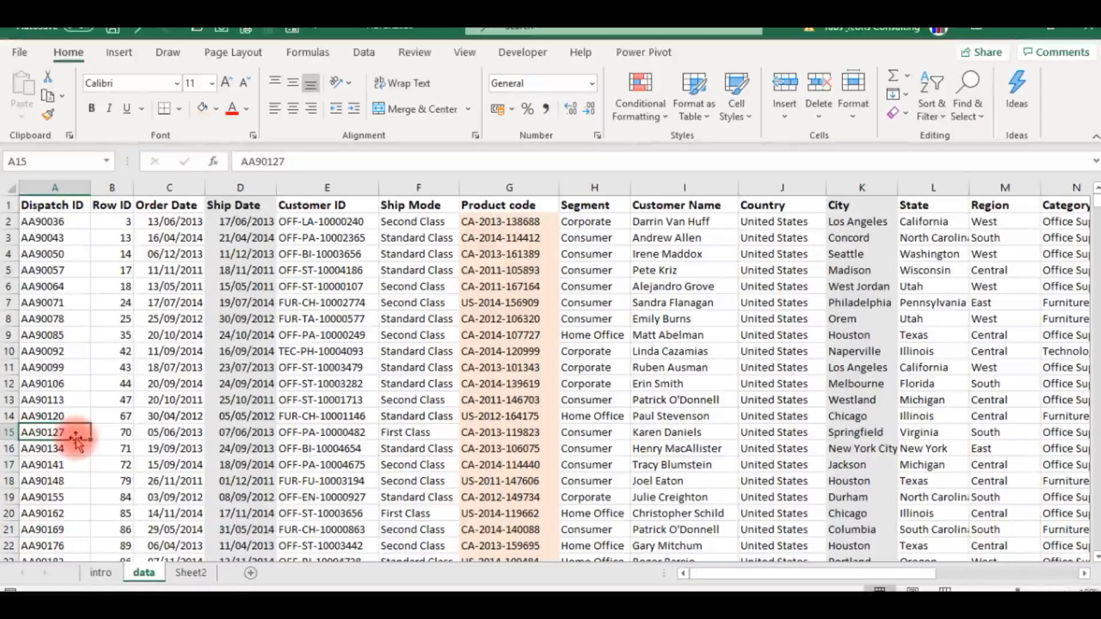
{"action": "key", "text": "ctrl+Down"}
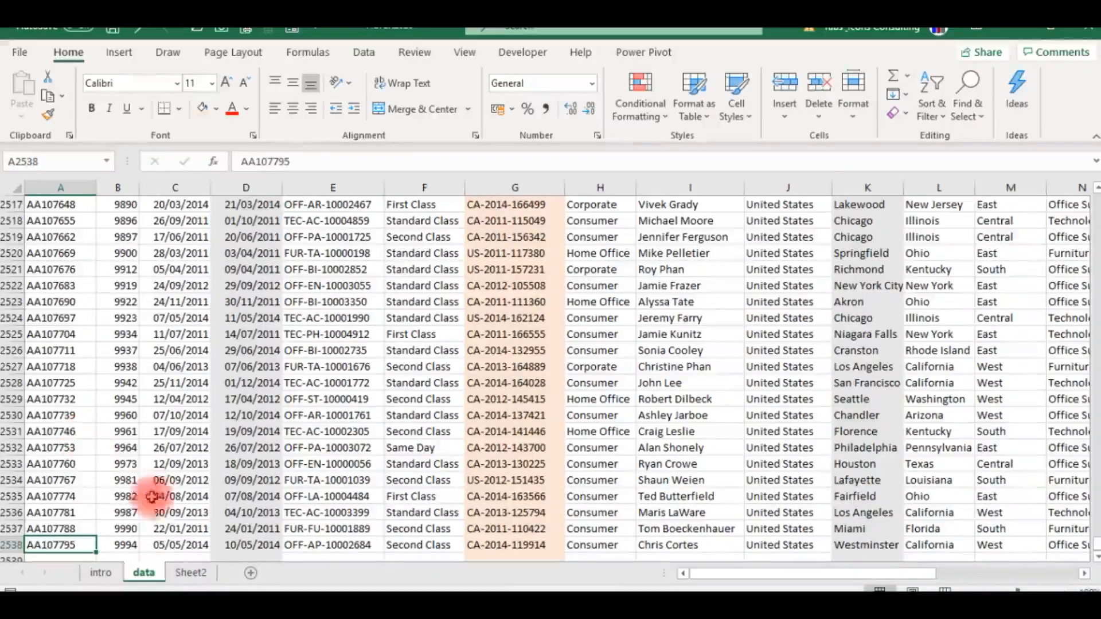
{"action": "left_click", "coordinate": [163, 463]}
{"action": "key", "text": "ctrl+Up"}
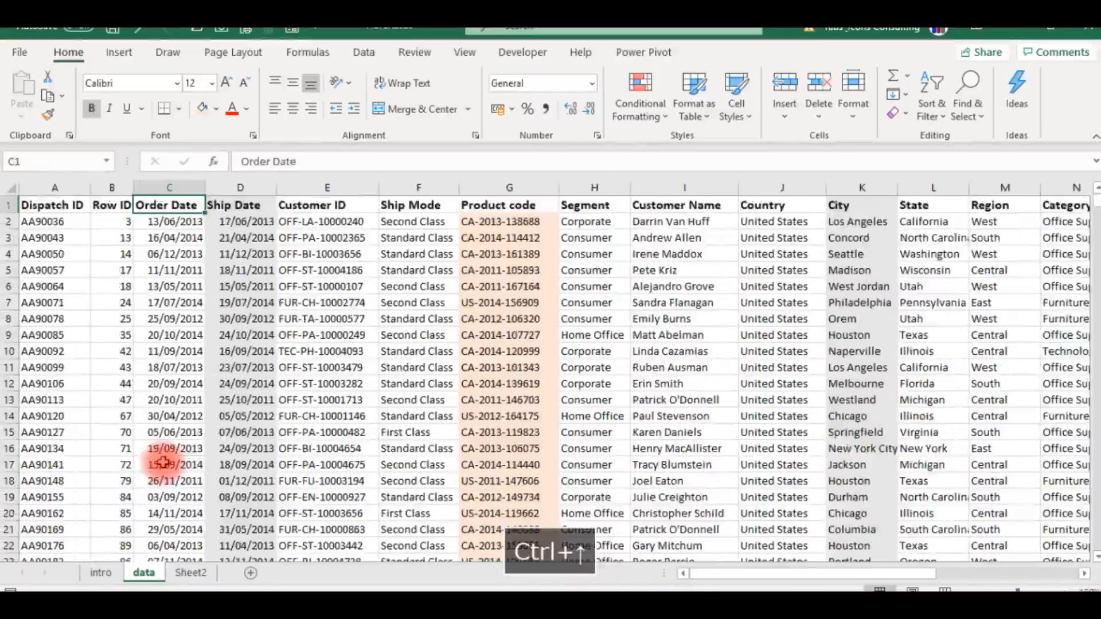
- Examine the product codes and the empty Ship Date and City columns on Sheet2 against the data sheet
{"action": "left_click", "coordinate": [189, 573]}
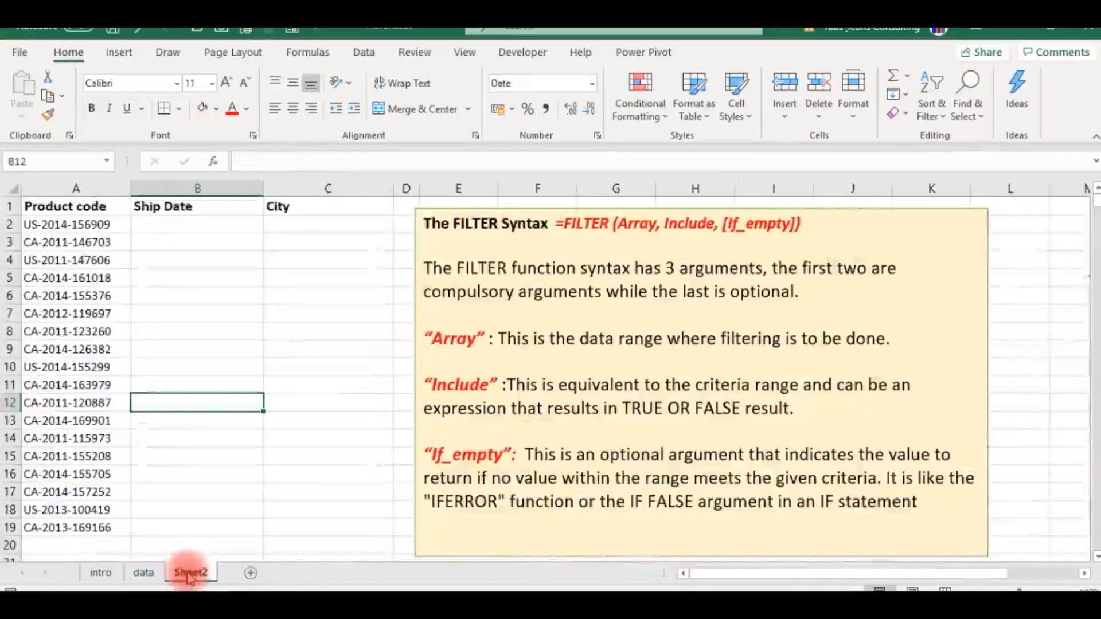
{"action": "left_click", "coordinate": [55, 224]}
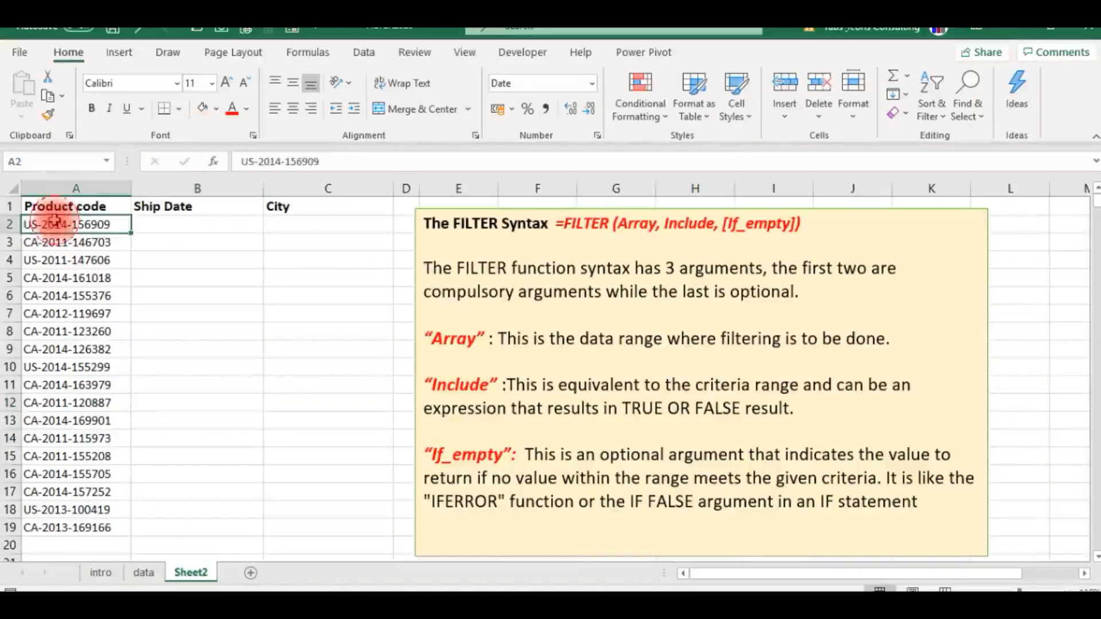
{"action": "left_click", "coordinate": [158, 228]}
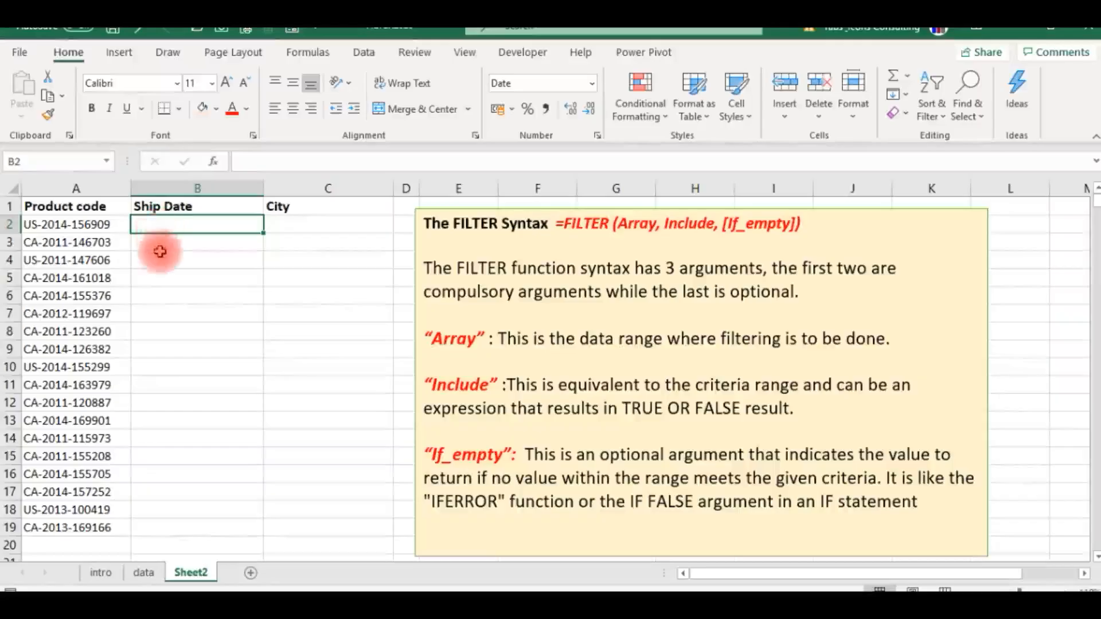
{"action": "left_click", "coordinate": [86, 227]}
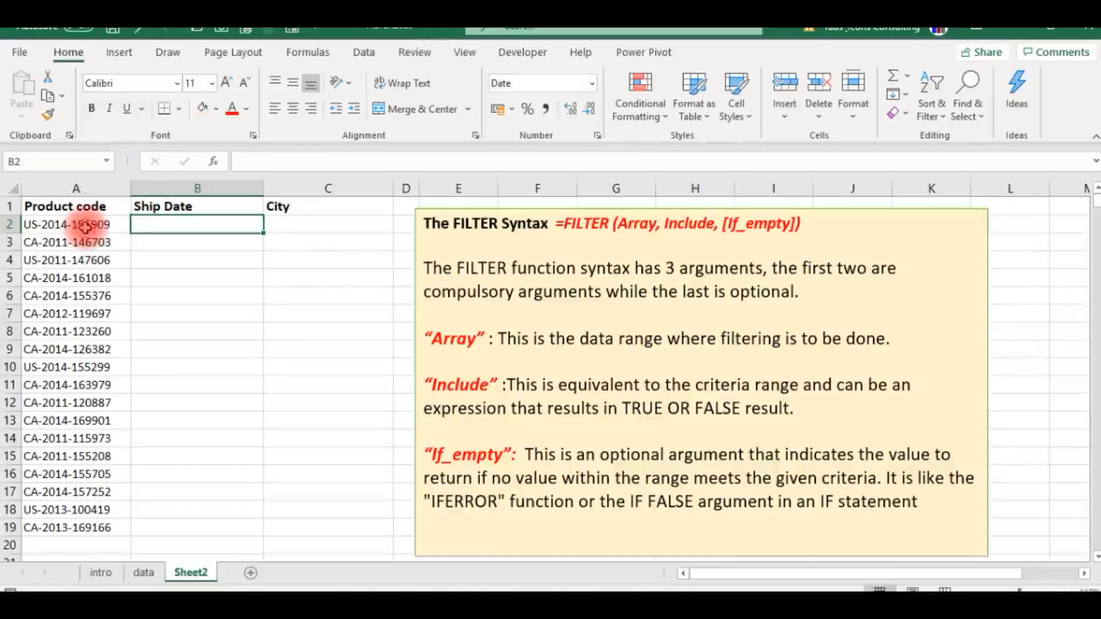
{"action": "left_click", "coordinate": [214, 224]}
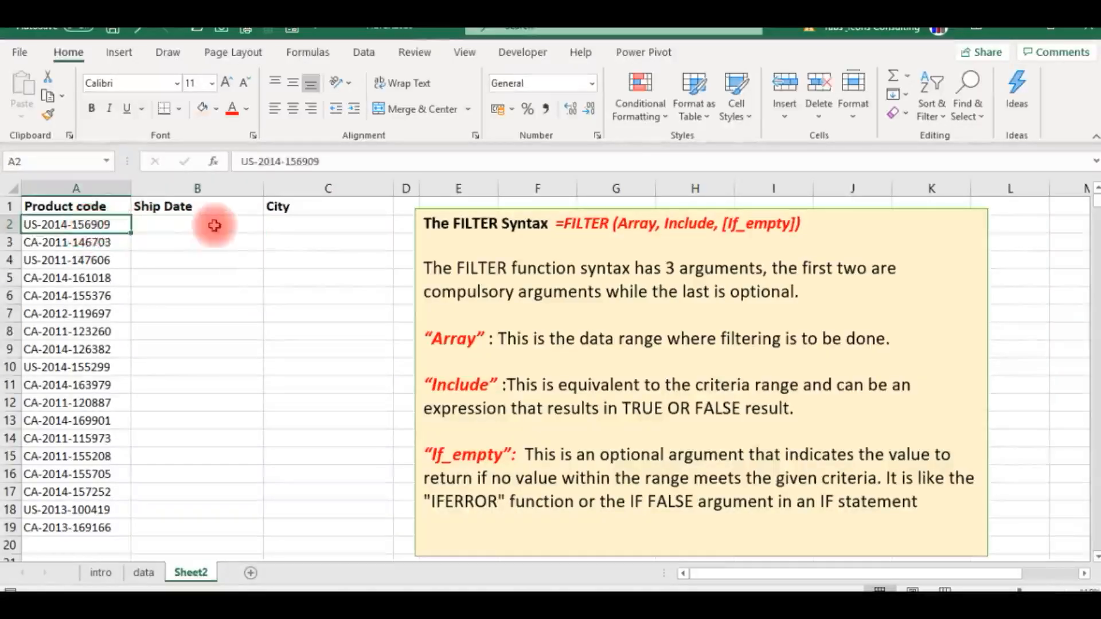
{"action": "left_click", "coordinate": [293, 227]}
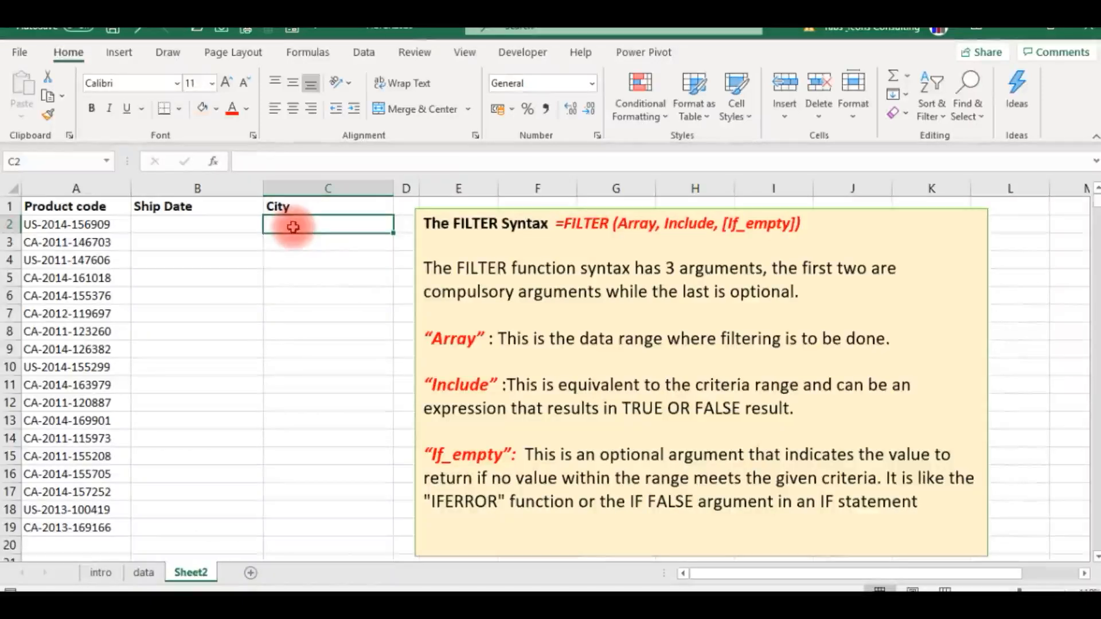
{"action": "left_click", "coordinate": [78, 260]}
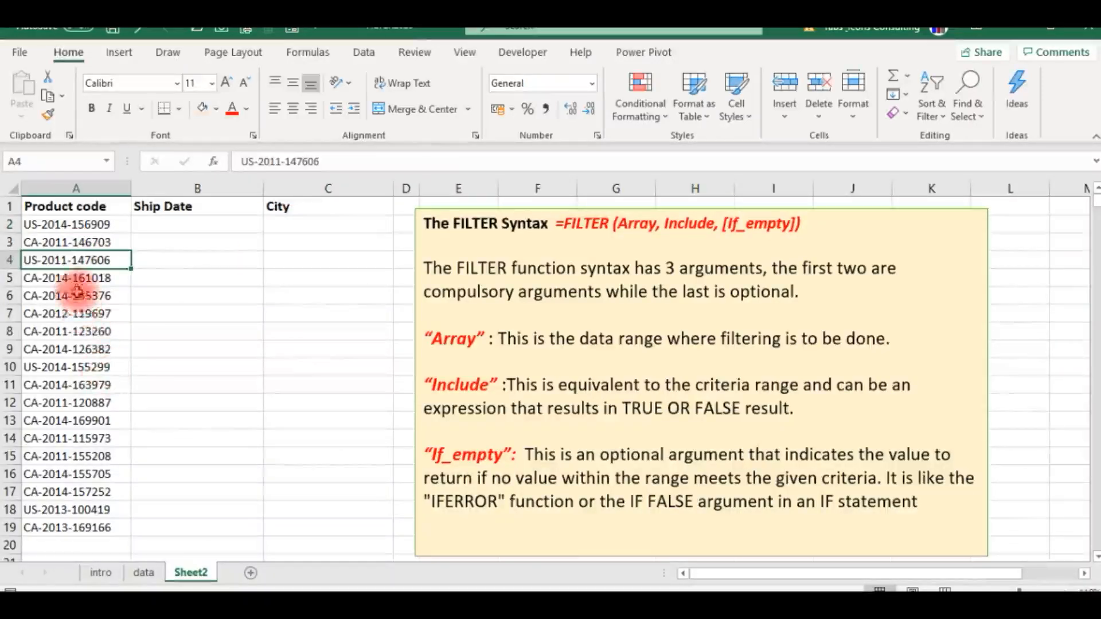
{"action": "left_click", "coordinate": [145, 573]}
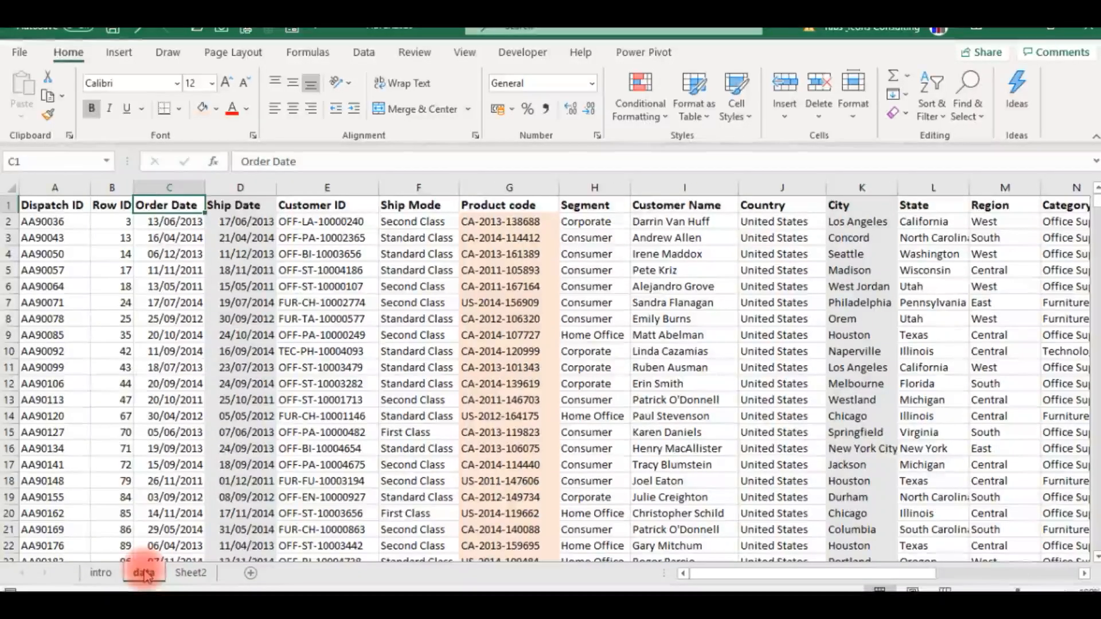
{"action": "left_click", "coordinate": [187, 573]}
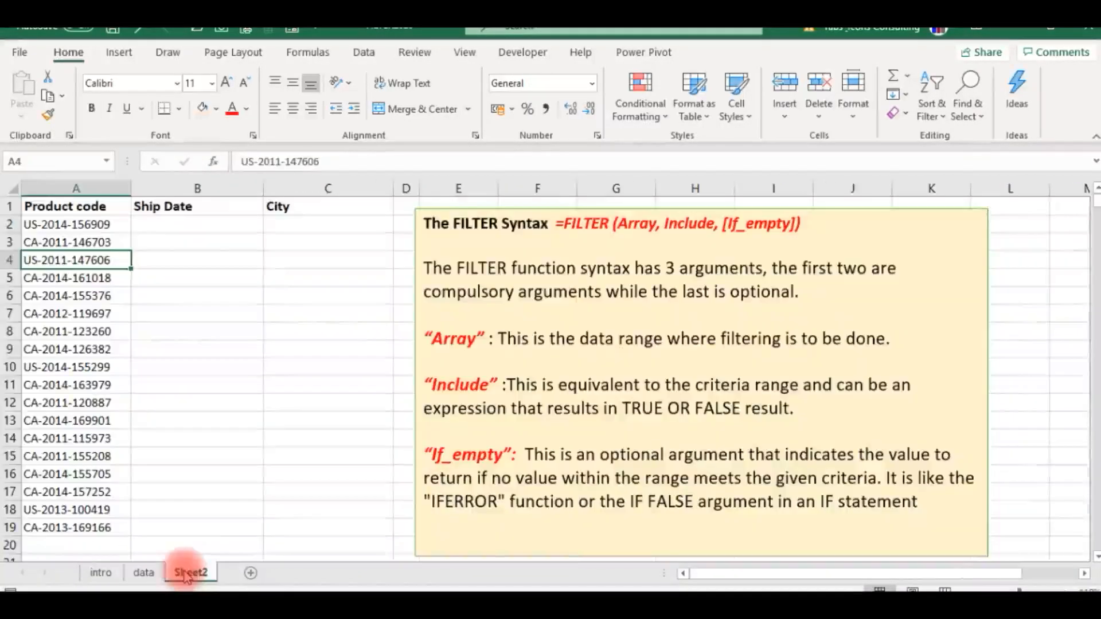
{"action": "left_click", "coordinate": [50, 224]}
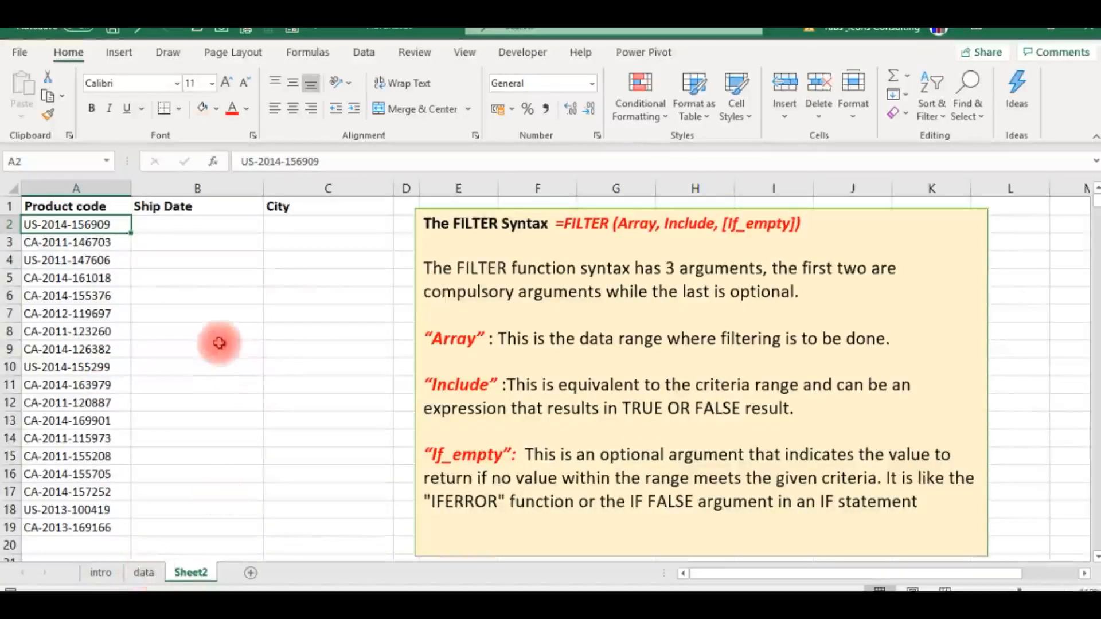
{"action": "left_click", "coordinate": [159, 225]}
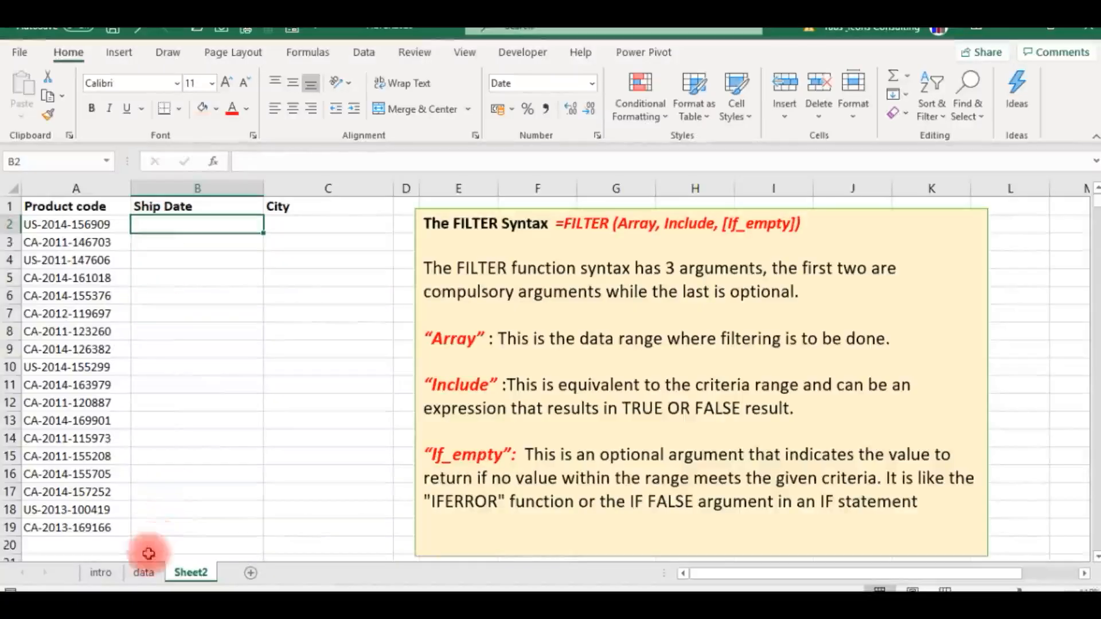
- Locate the Product code, Ship Date and City columns on the data sheet
{"action": "left_click", "coordinate": [144, 573]}
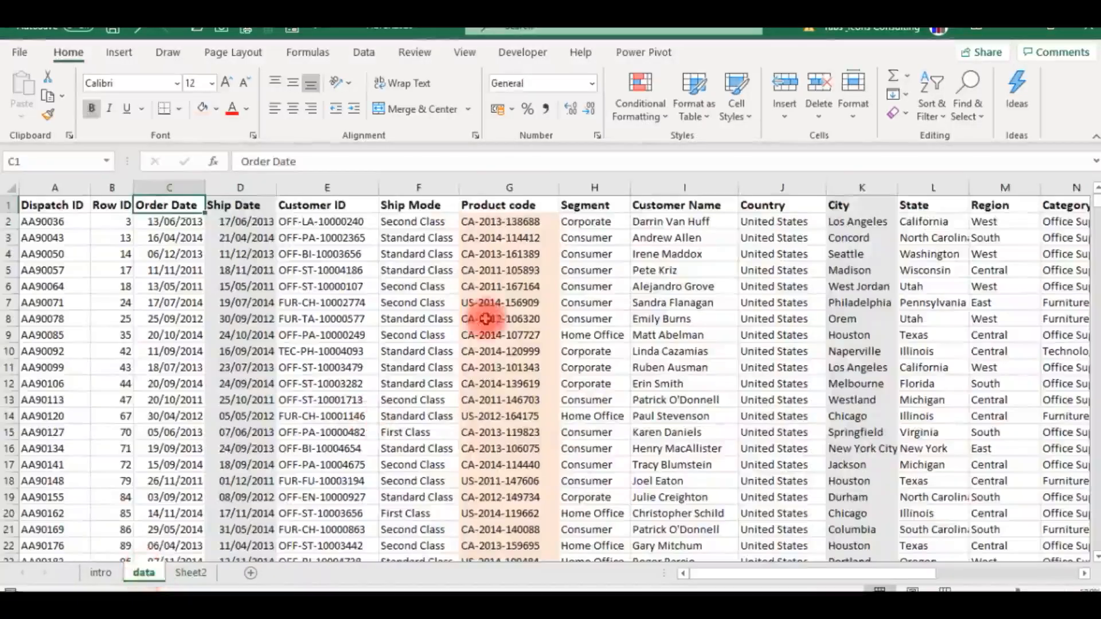
{"action": "left_click", "coordinate": [494, 239]}
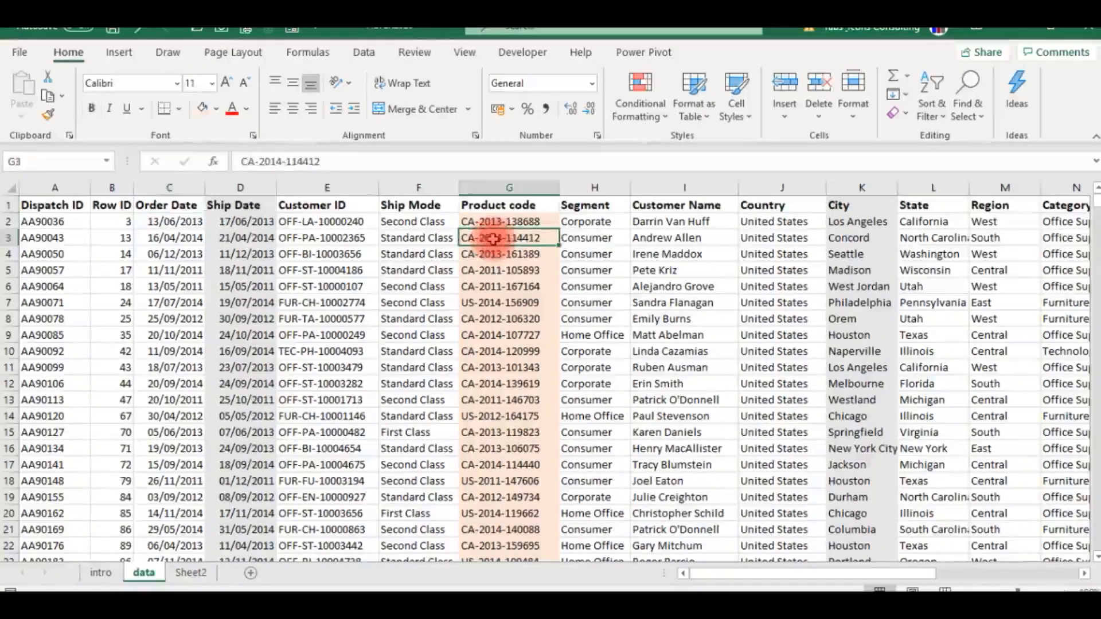
{"action": "left_click", "coordinate": [243, 223]}
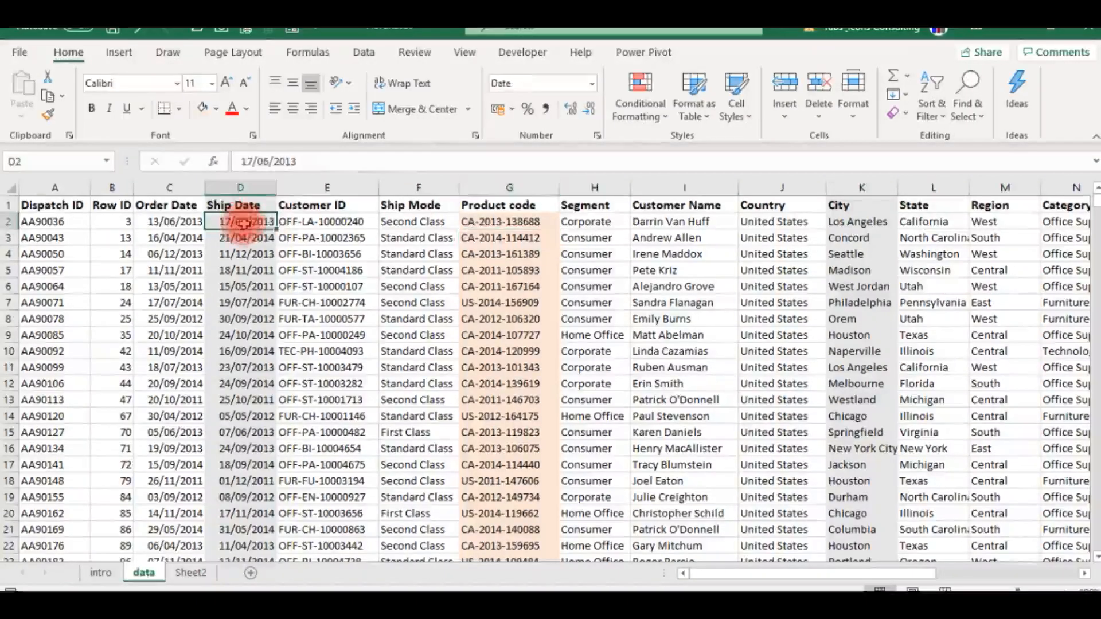
{"action": "left_click", "coordinate": [860, 222]}
{"action": "left_click", "coordinate": [510, 211]}
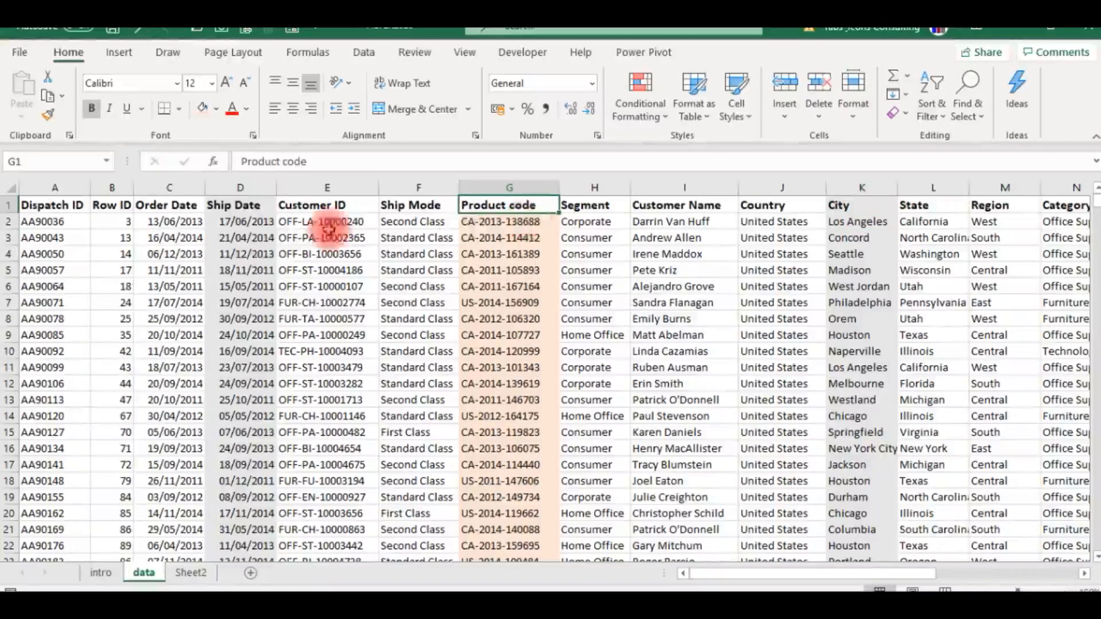
{"action": "left_click", "coordinate": [238, 247]}
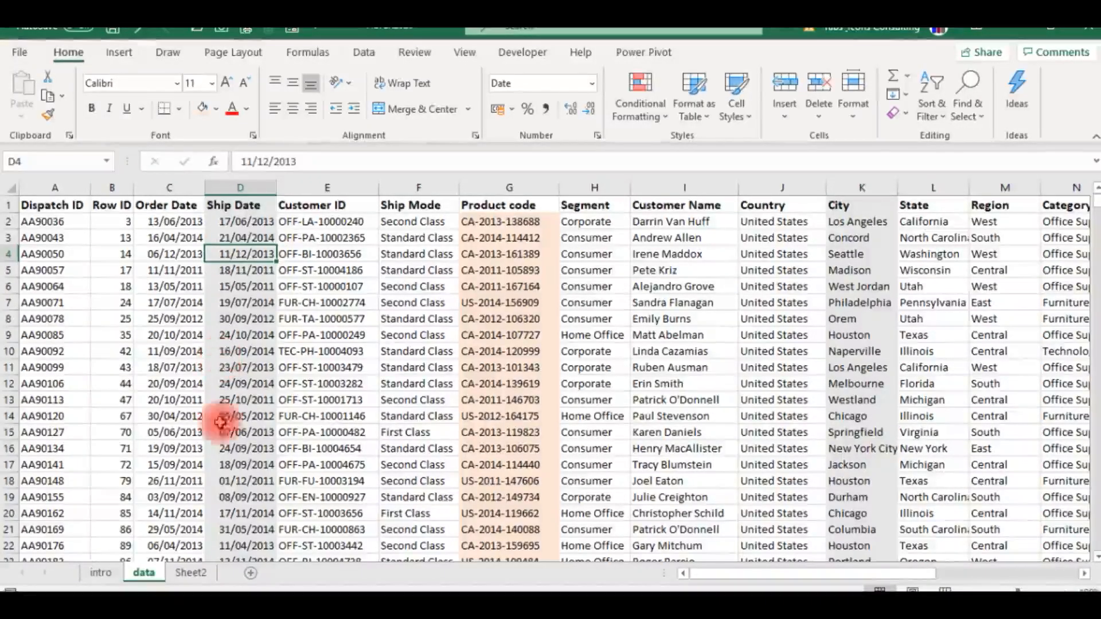
- Start a FILTER formula in Sheet2 cell B2 with the absolute Ship Date range data!$D$1:$D$2538 as the array
{"action": "left_click", "coordinate": [191, 574]}
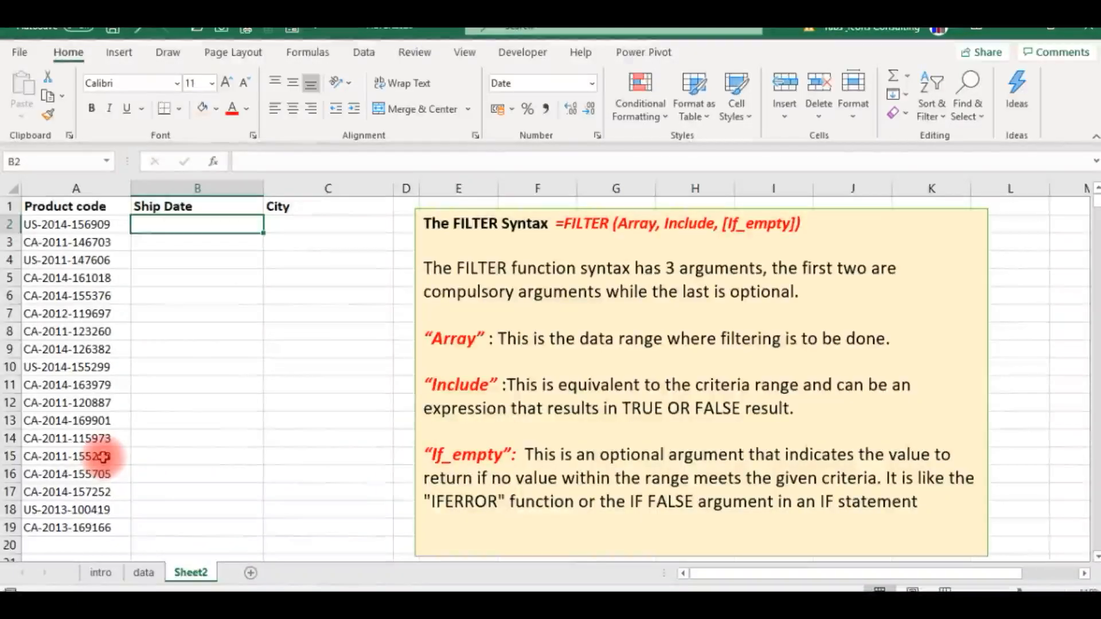
{"action": "type", "text": "=fil"}
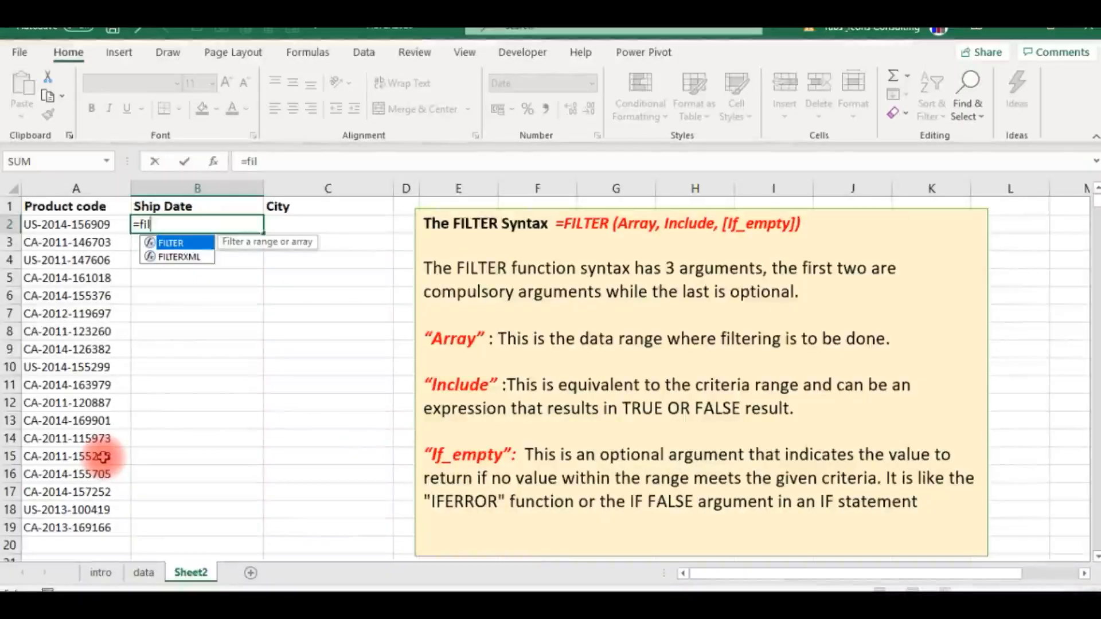
{"action": "key", "text": "Tab"}
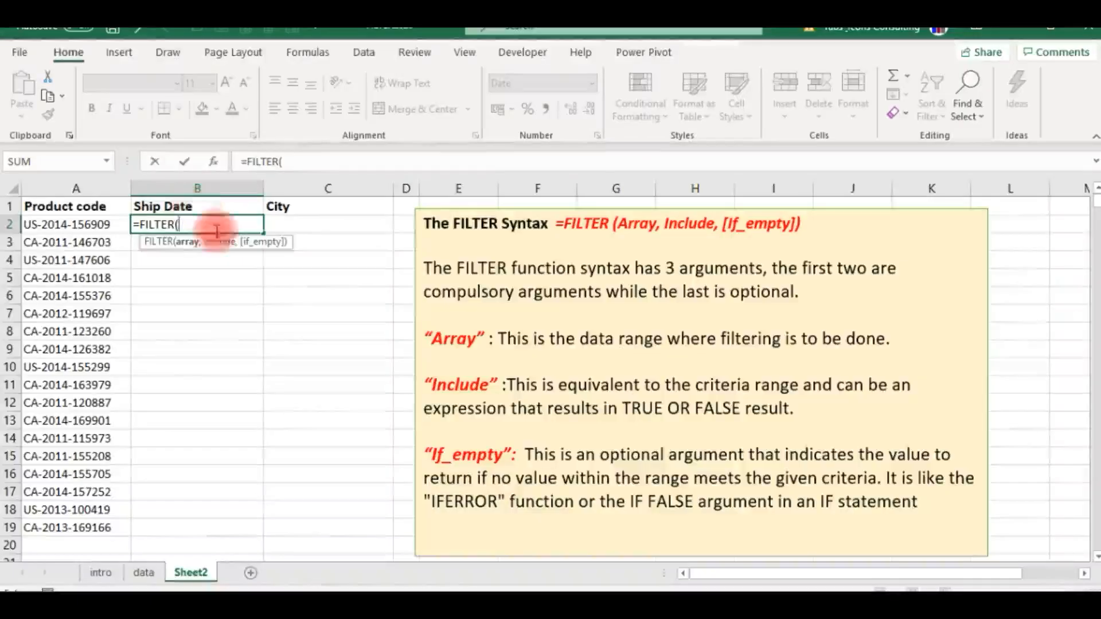
{"action": "left_click", "coordinate": [143, 572]}
{"action": "left_click", "coordinate": [232, 204]}
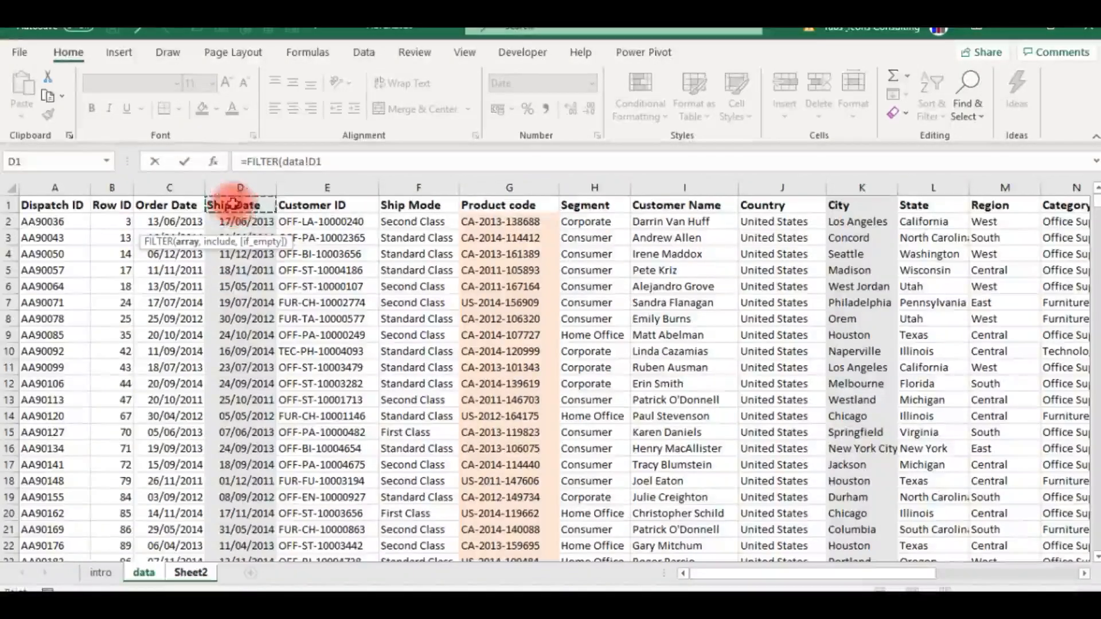
{"action": "key", "text": "ctrl+shift+Down"}
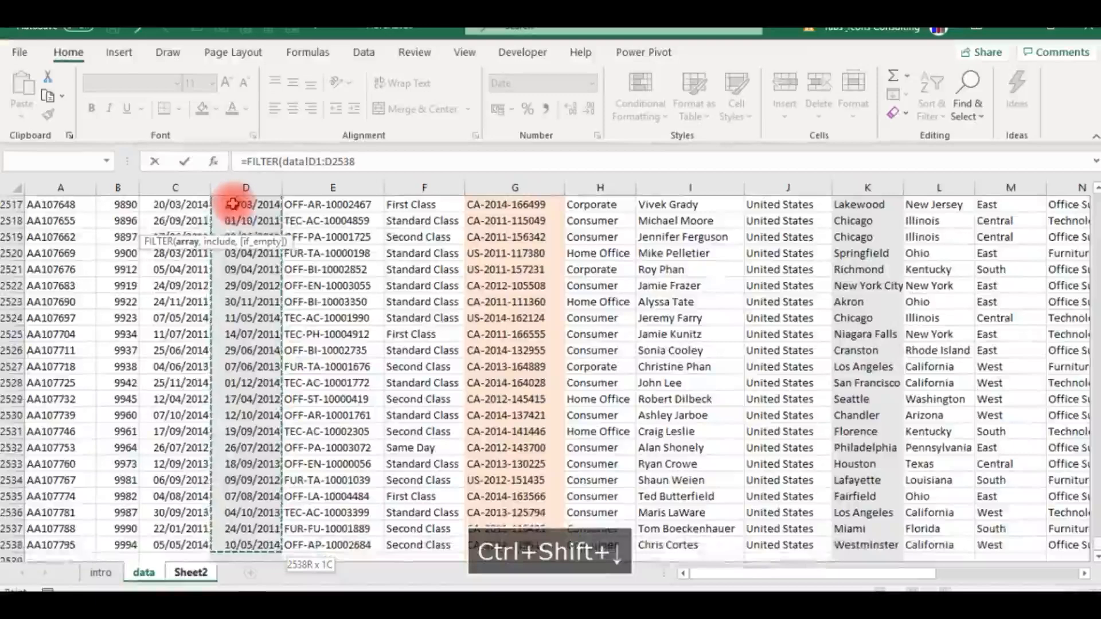
{"action": "key", "text": "F4"}
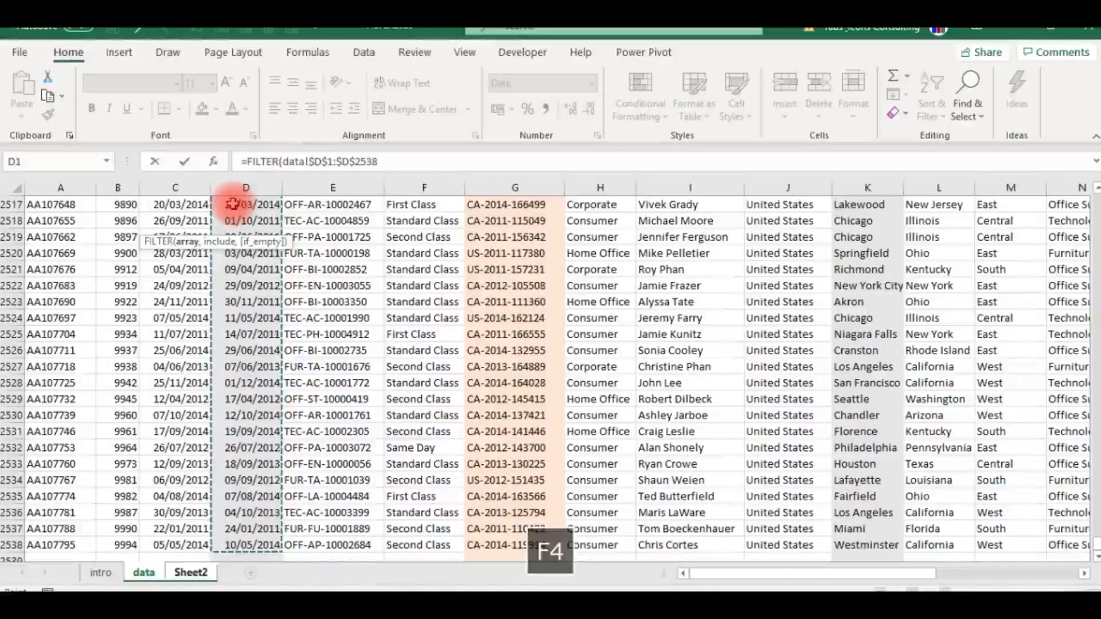
{"action": "type", "text": ","}
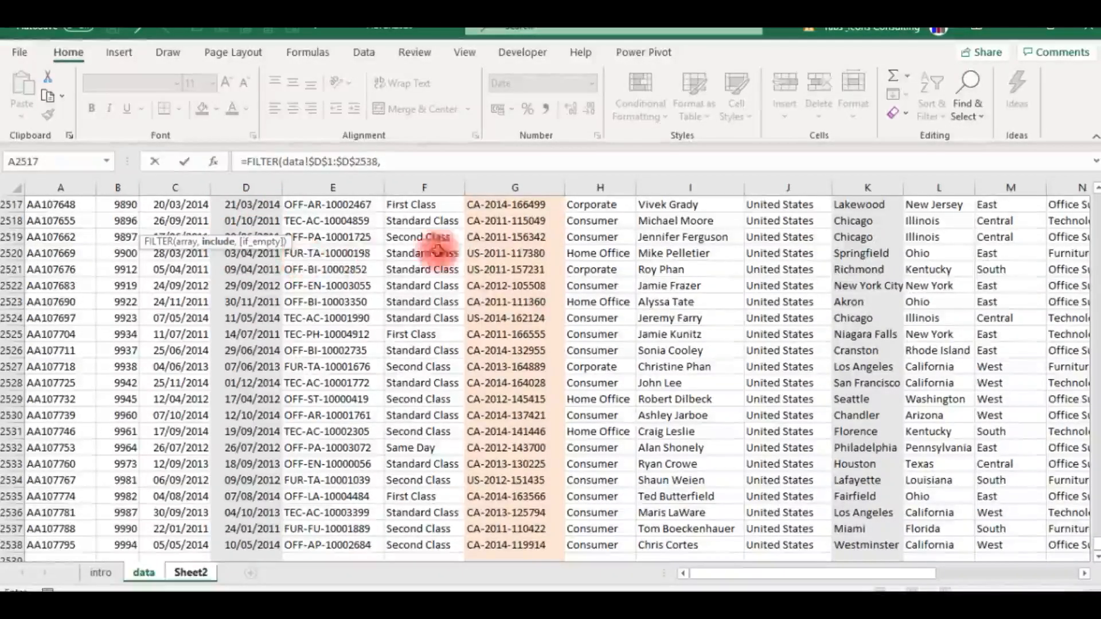
- Add the absolute Product code range data!$G$1:$G$2538 to the include argument of the Ship Date FILTER formula
{"action": "left_click", "coordinate": [500, 224]}
{"action": "key", "text": "Up"}
{"action": "key", "text": "Up"}
{"action": "key", "text": "Up"}
{"action": "key", "text": "Up"}
{"action": "key", "text": "Up"}
{"action": "key", "text": "Up"}
{"action": "key", "text": "Up"}
{"action": "key", "text": "Up"}
{"action": "key", "text": "Up"}
{"action": "key", "text": "Up"}
{"action": "key", "text": "Up"}
{"action": "key", "text": "Up"}
{"action": "key", "text": "Up"}
{"action": "key", "text": "Up"}
{"action": "key", "text": "Up"}
{"action": "key", "text": "Up"}
{"action": "key", "text": "Up"}
{"action": "key", "text": "Up"}
{"action": "key", "text": "Up"}
{"action": "key", "text": "Up"}
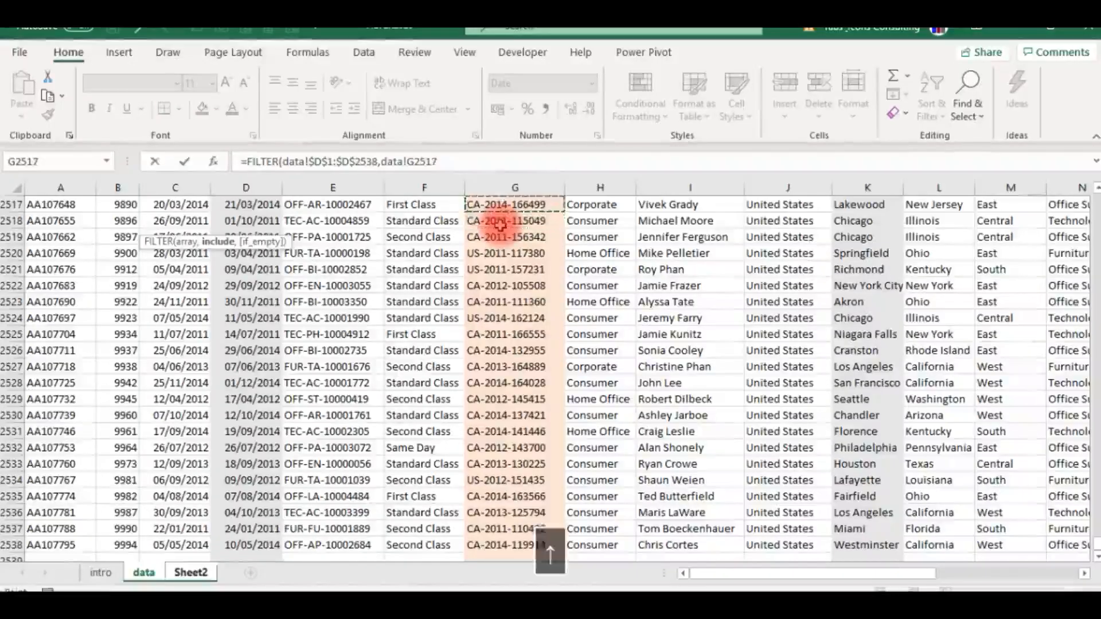
{"action": "key", "text": "Up"}
{"action": "key", "text": "Up"}
{"action": "key", "text": "Up"}
{"action": "key", "text": "Up"}
{"action": "key", "text": "Up"}
{"action": "key", "text": "Up"}
{"action": "key", "text": "Up"}
{"action": "key", "text": "Up"}
{"action": "key", "text": "Up"}
{"action": "key", "text": "Up"}
{"action": "key", "text": "Up"}
{"action": "key", "text": "Up"}
{"action": "key", "text": "Up"}
{"action": "key", "text": "Up"}
{"action": "key", "text": "Up"}
{"action": "key", "text": "Up"}
{"action": "key", "text": "Up"}
{"action": "key", "text": "Up"}
{"action": "key", "text": "Up"}
{"action": "key", "text": "Up"}
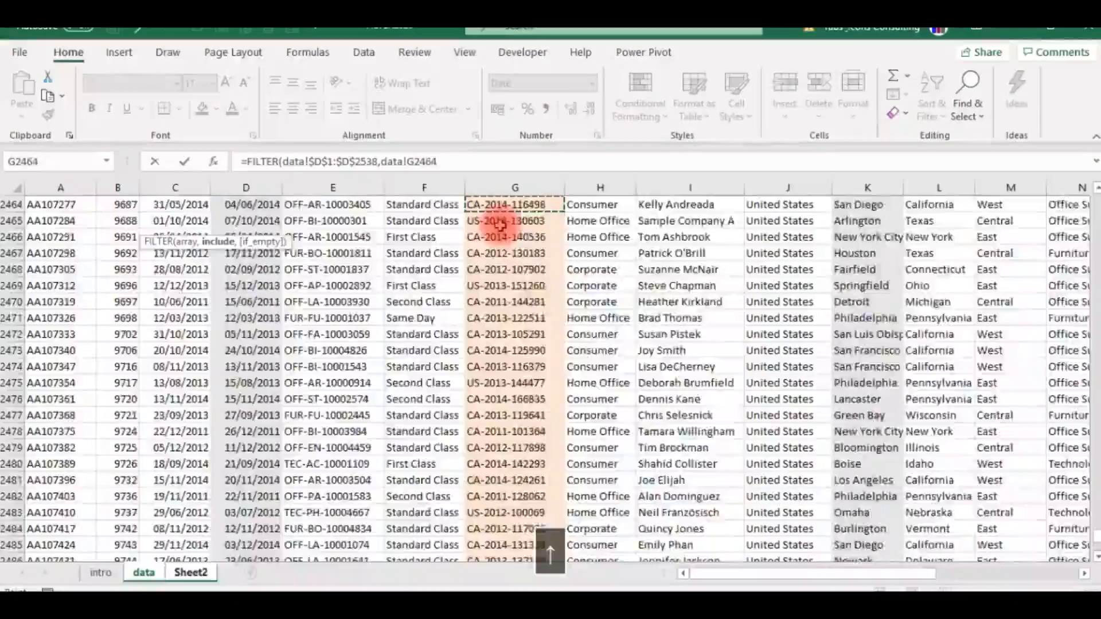
{"action": "key", "text": "ctrl+Up"}
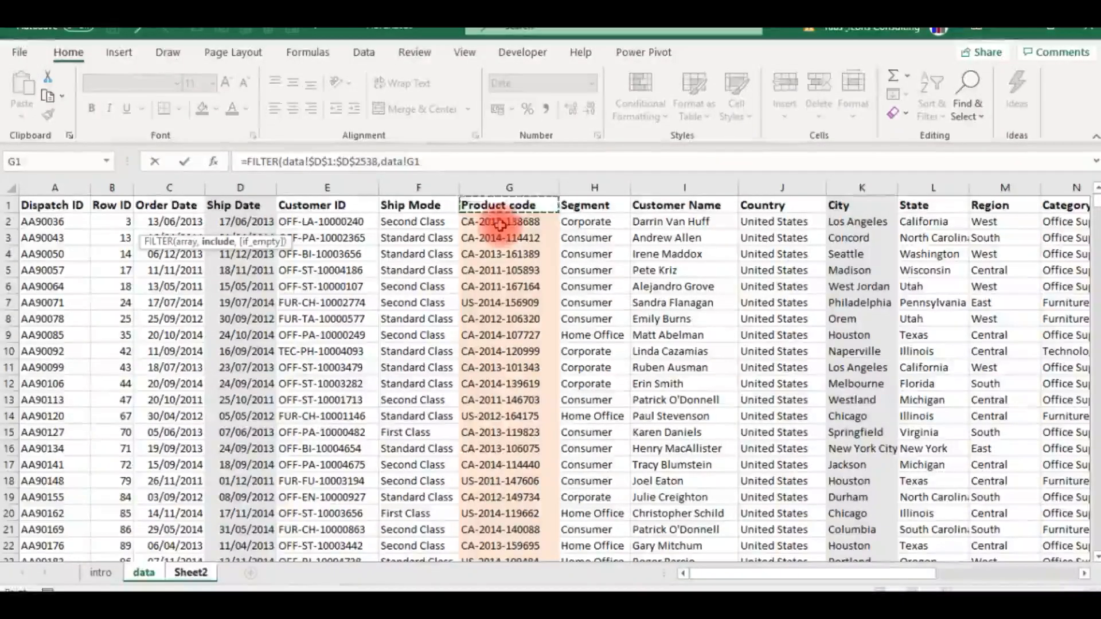
{"action": "key", "text": "ctrl+shift+Down"}
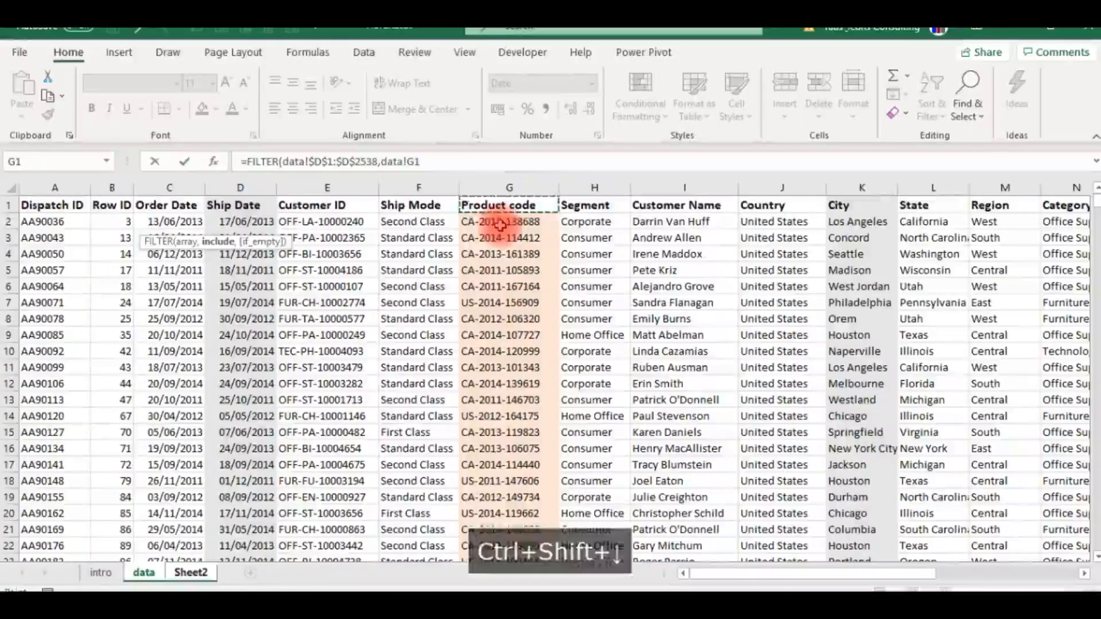
{"action": "key", "text": "F4"}
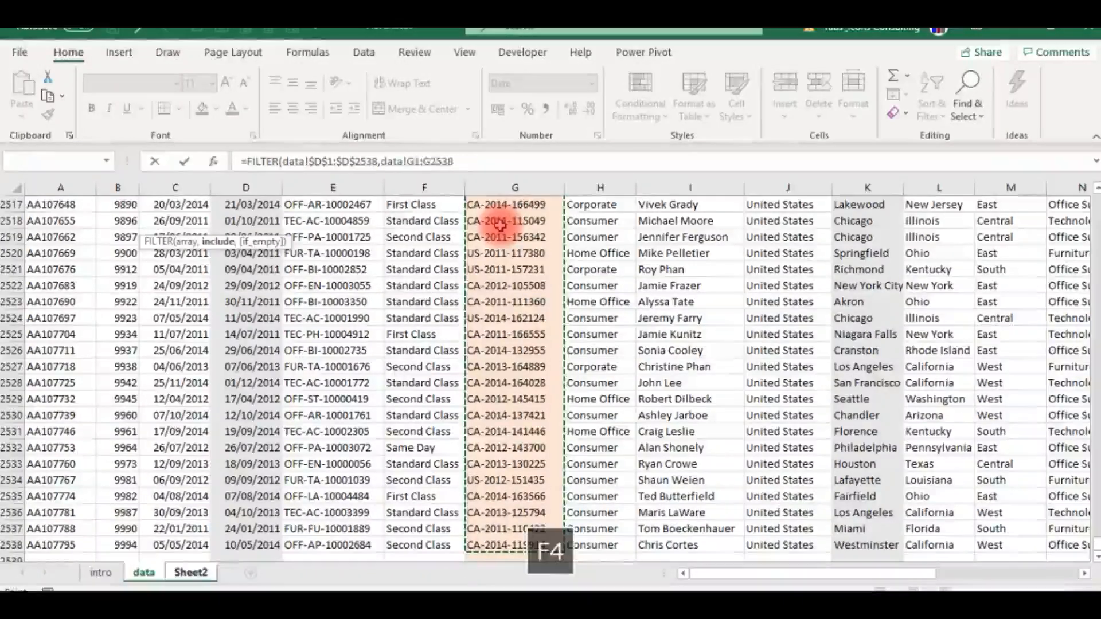
- Match the Product code range to Sheet2!A2 with an equals condition and complete the Ship Date formula
{"action": "type", "text": "="}
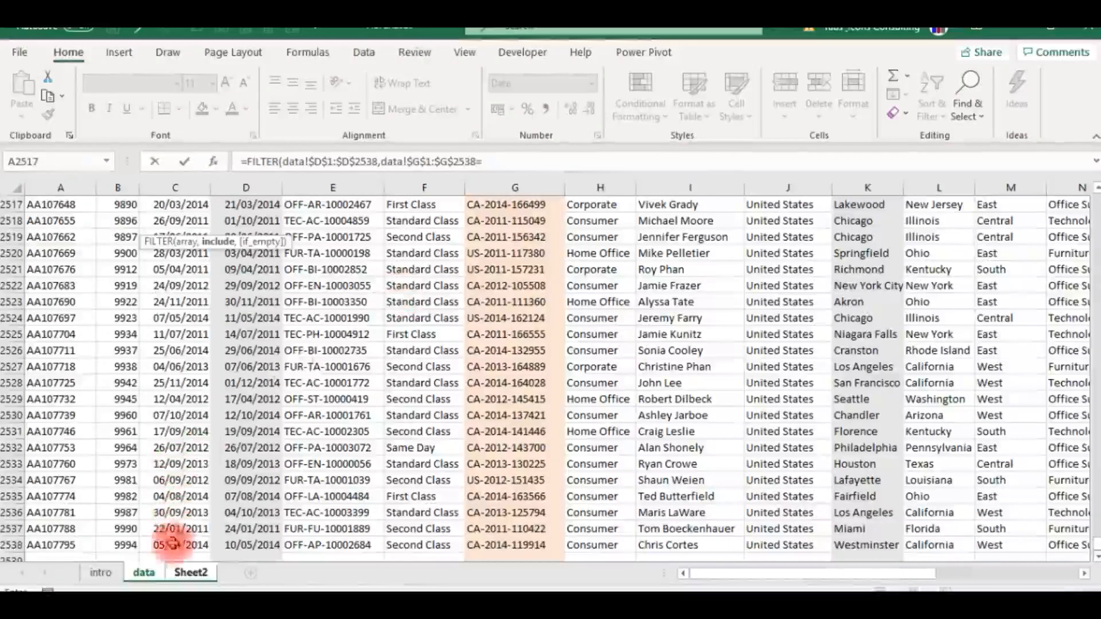
{"action": "left_click", "coordinate": [189, 574]}
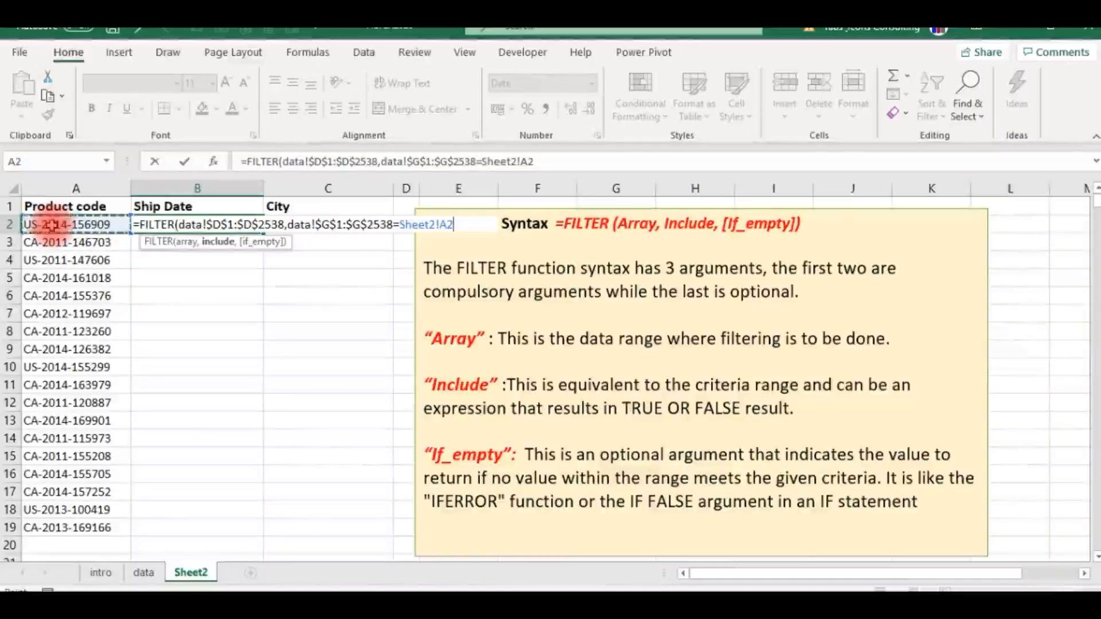
{"action": "key", "text": "Return"}
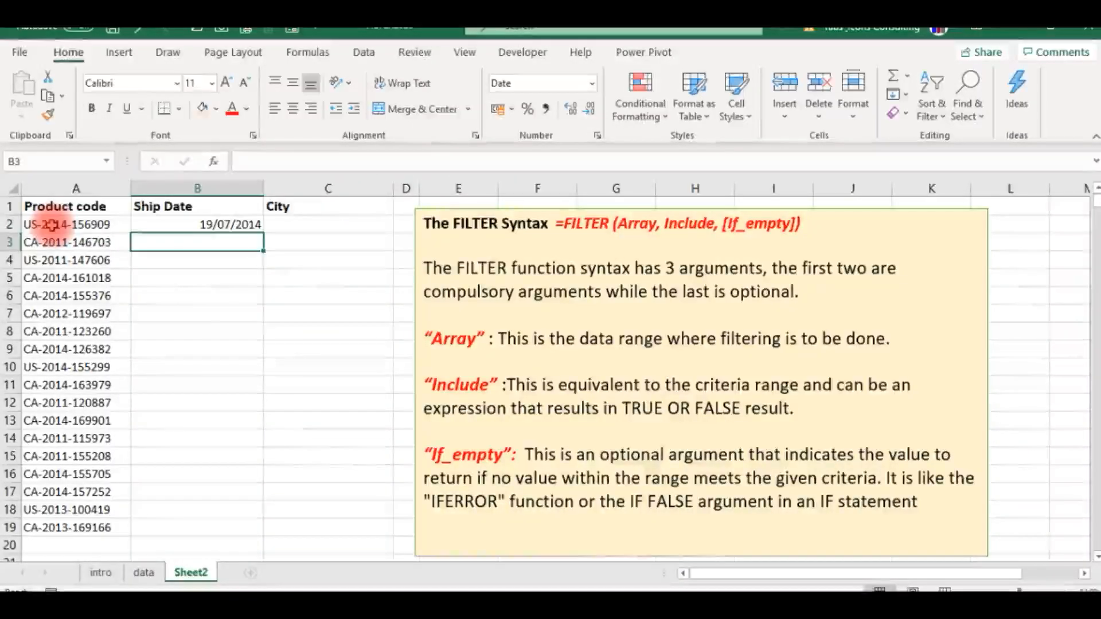
- Fill the Ship Date formula from B2 down to B19 and narrow column B
{"action": "key", "text": "Up"}
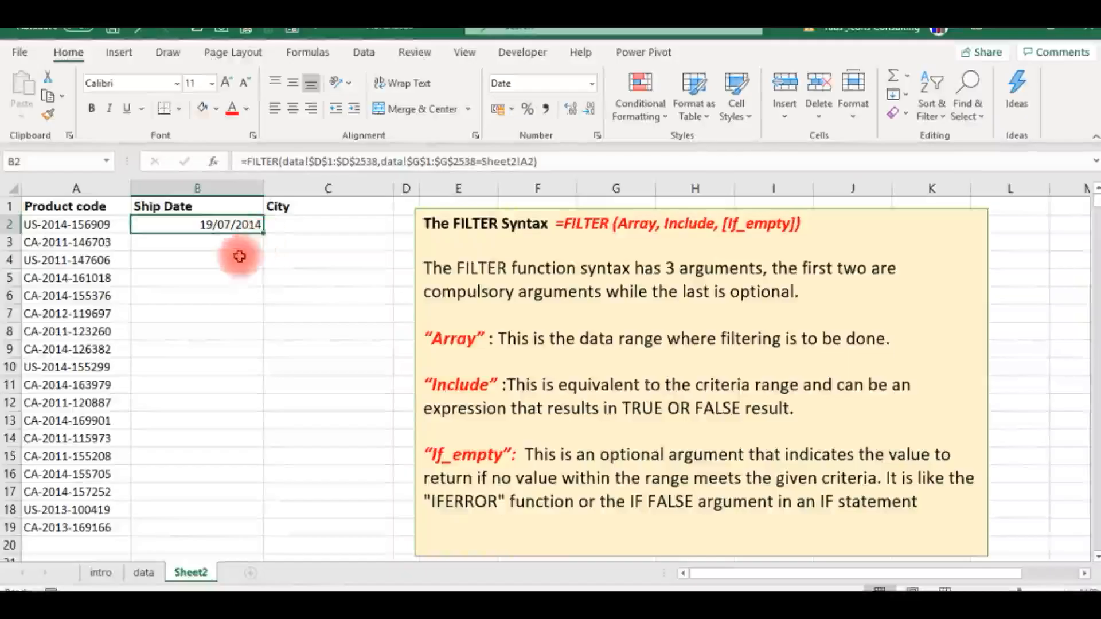
{"action": "double_click", "coordinate": [263, 232]}
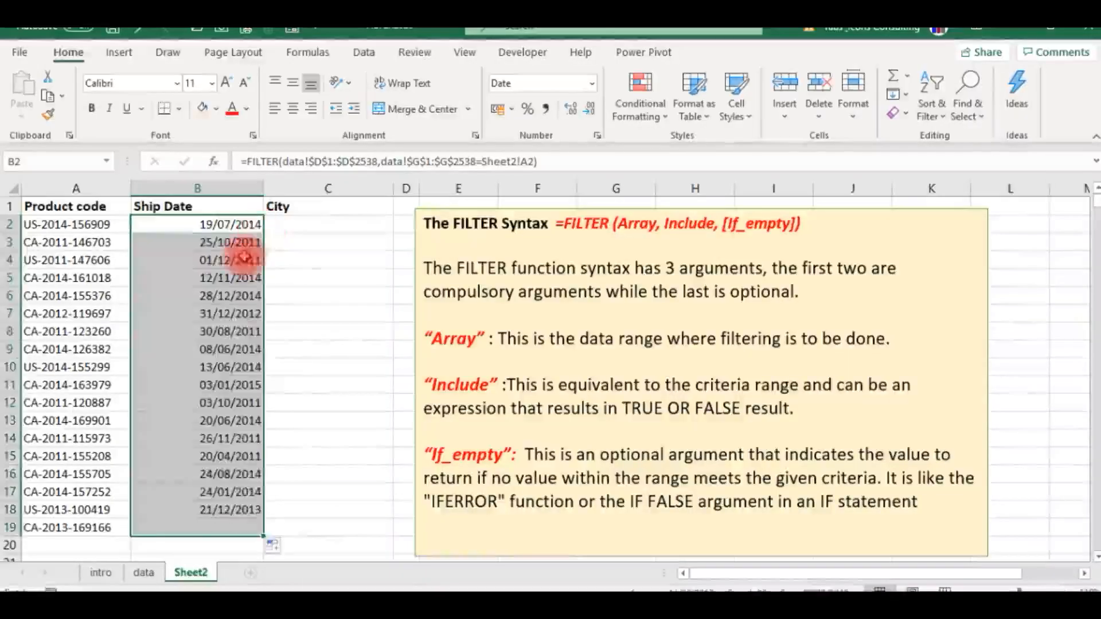
{"action": "left_click", "coordinate": [241, 263]}
{"action": "left_click_drag", "start_coordinate": [263, 188], "coordinate": [228, 195]}
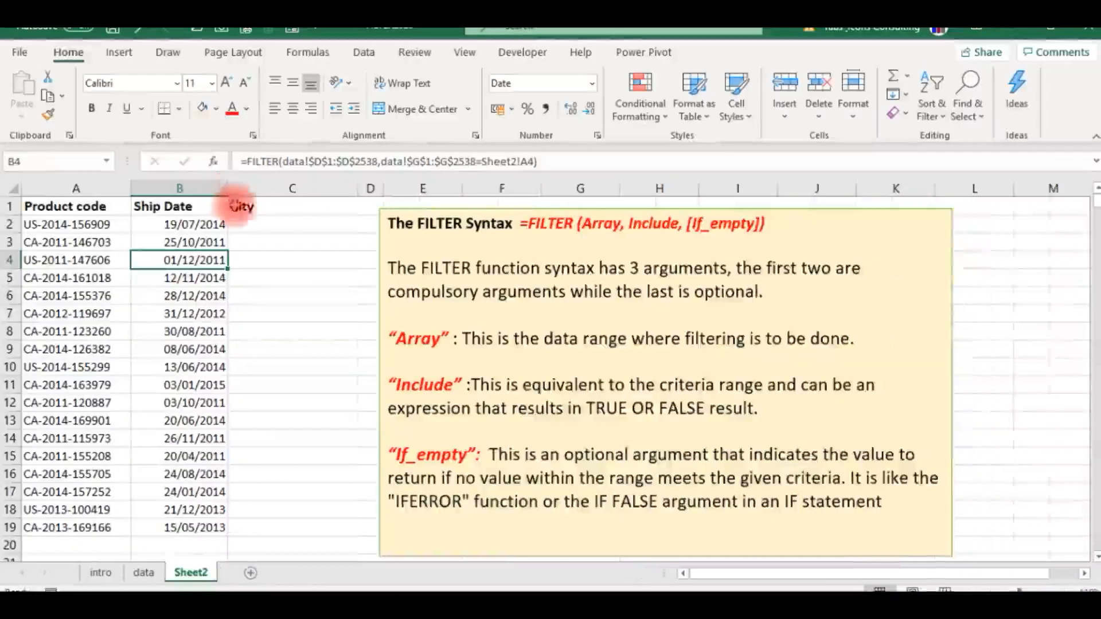
- Start a FILTER formula in cell C2 with the absolute City range data!$K$1:$K$2538 as the array
{"action": "left_click", "coordinate": [251, 221]}
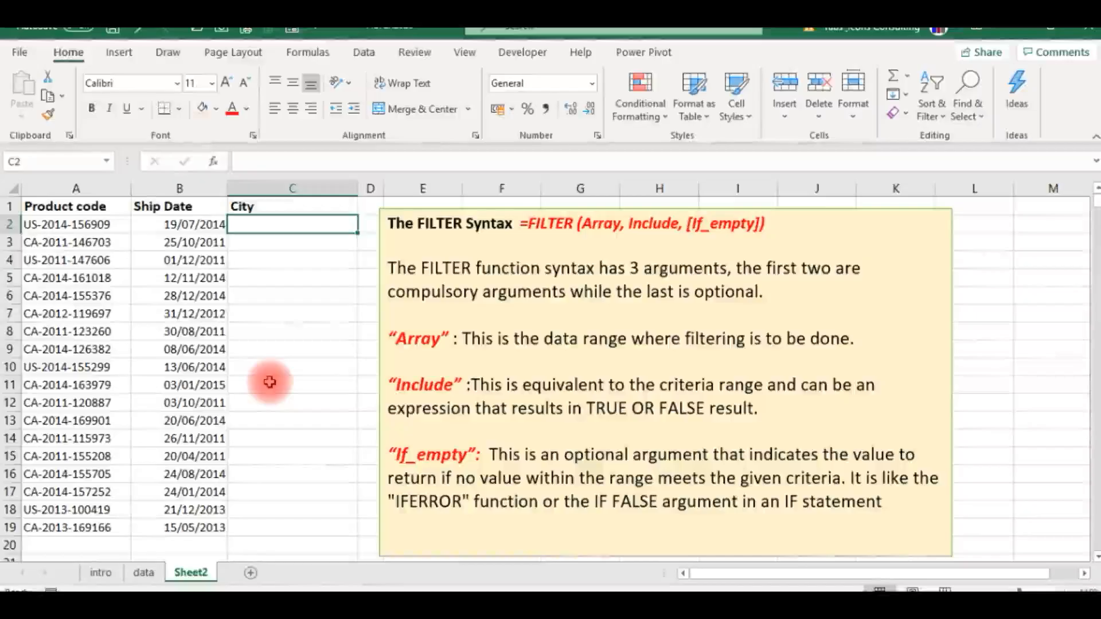
{"action": "type", "text": "=fil"}
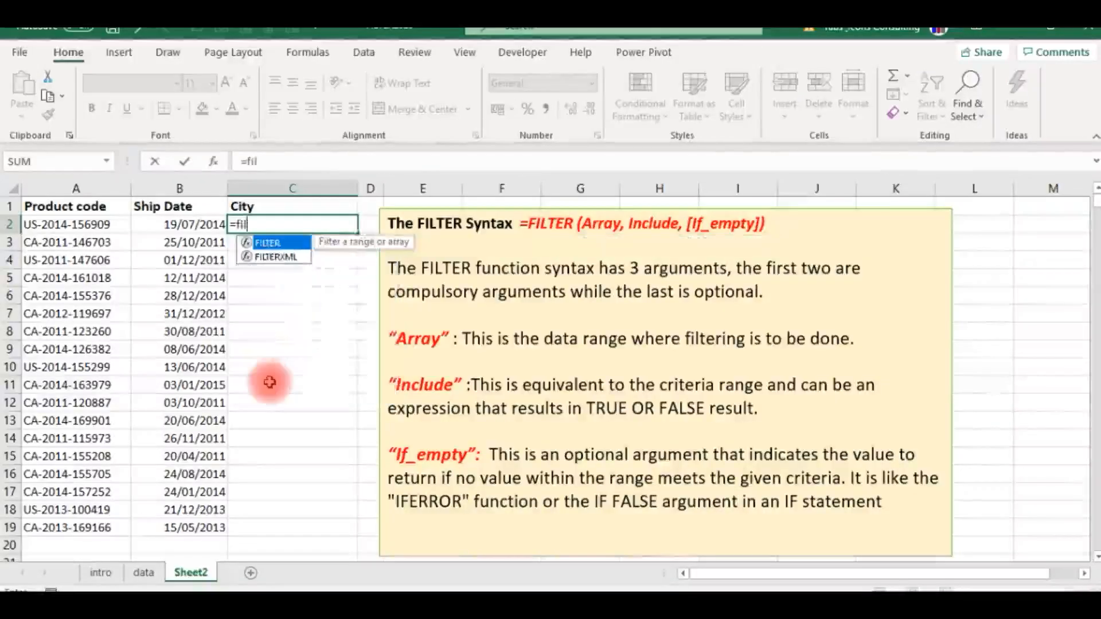
{"action": "key", "text": "Tab"}
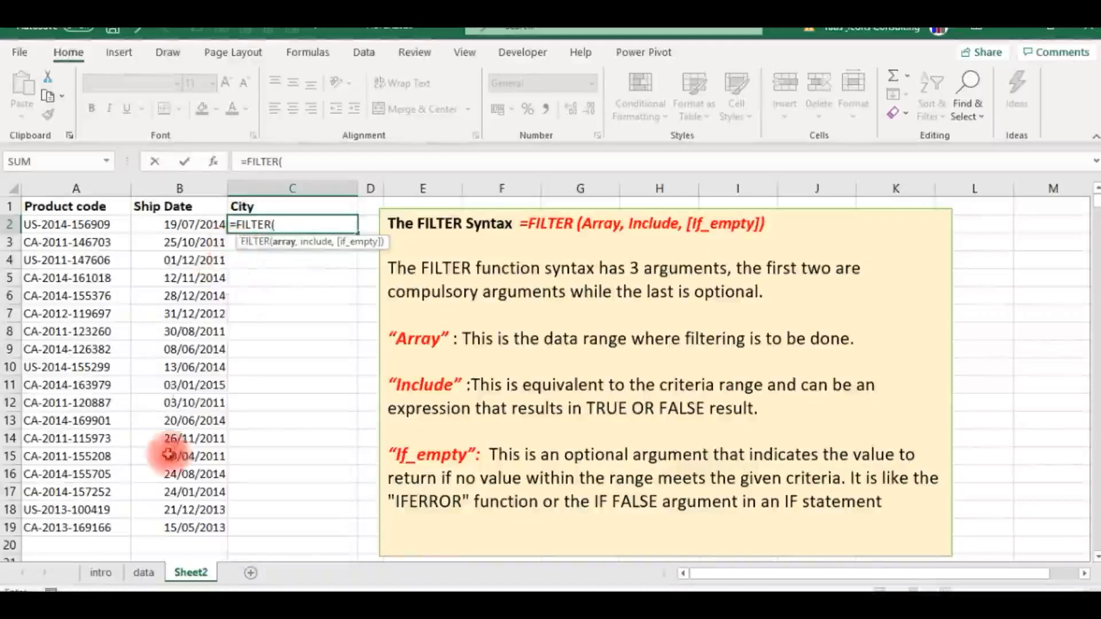
{"action": "left_click", "coordinate": [144, 573]}
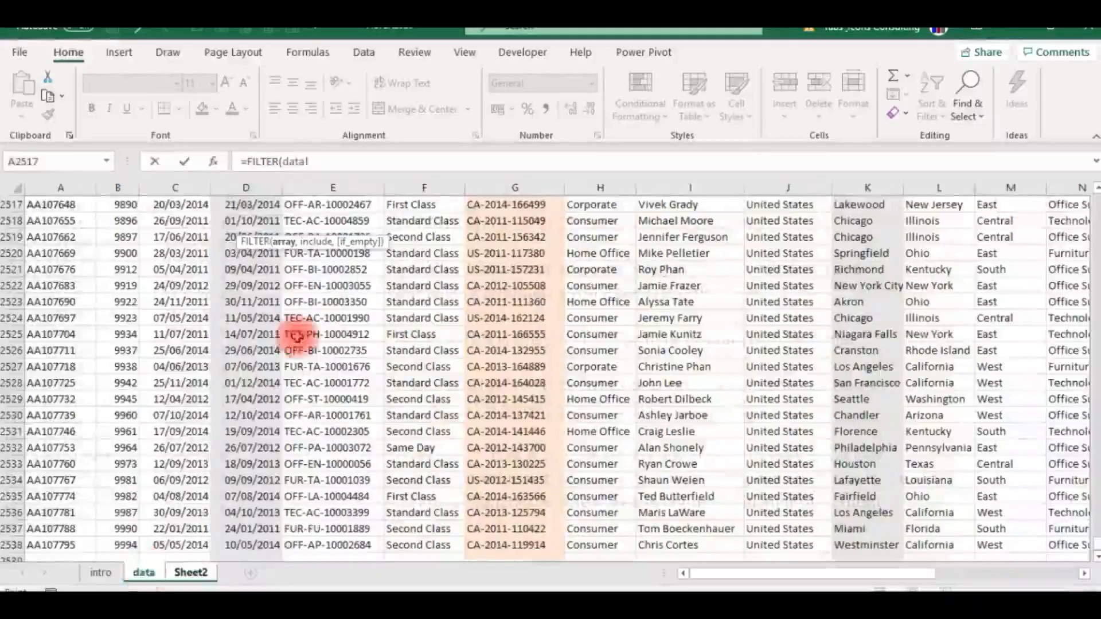
{"action": "left_click", "coordinate": [421, 317]}
{"action": "key", "text": "ctrl+Up"}
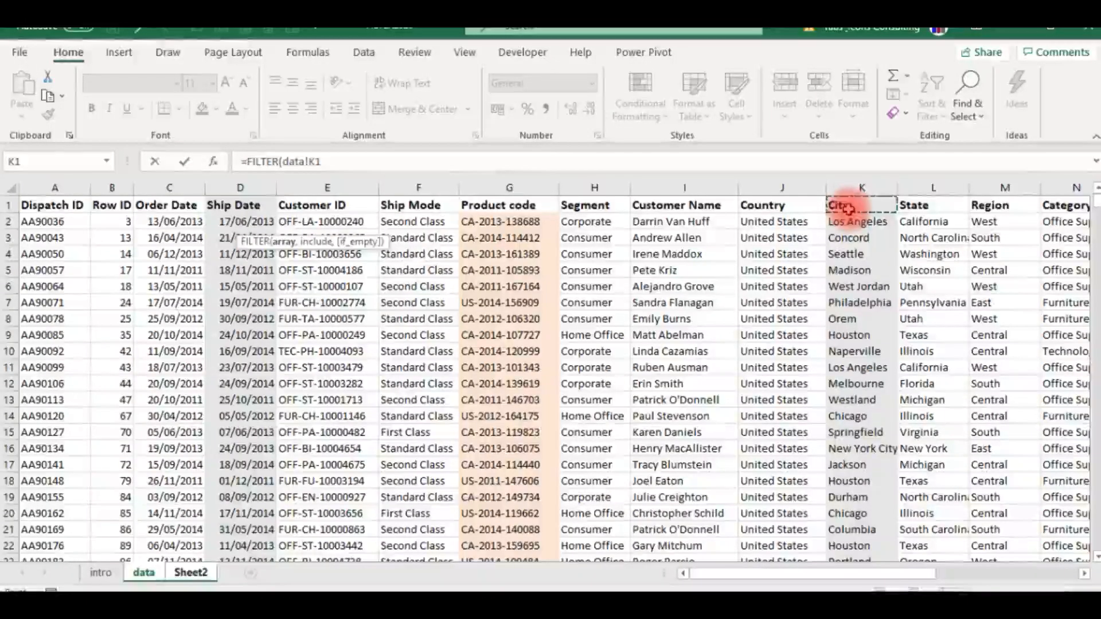
{"action": "key", "text": "ctrl+shift+Down"}
{"action": "key", "text": "F4"}
{"action": "type", "text": ","}
- Set the City formula's include condition to data!$G$1:$G$2538=Sheet2!A2 and complete the formula
{"action": "left_click", "coordinate": [499, 220]}
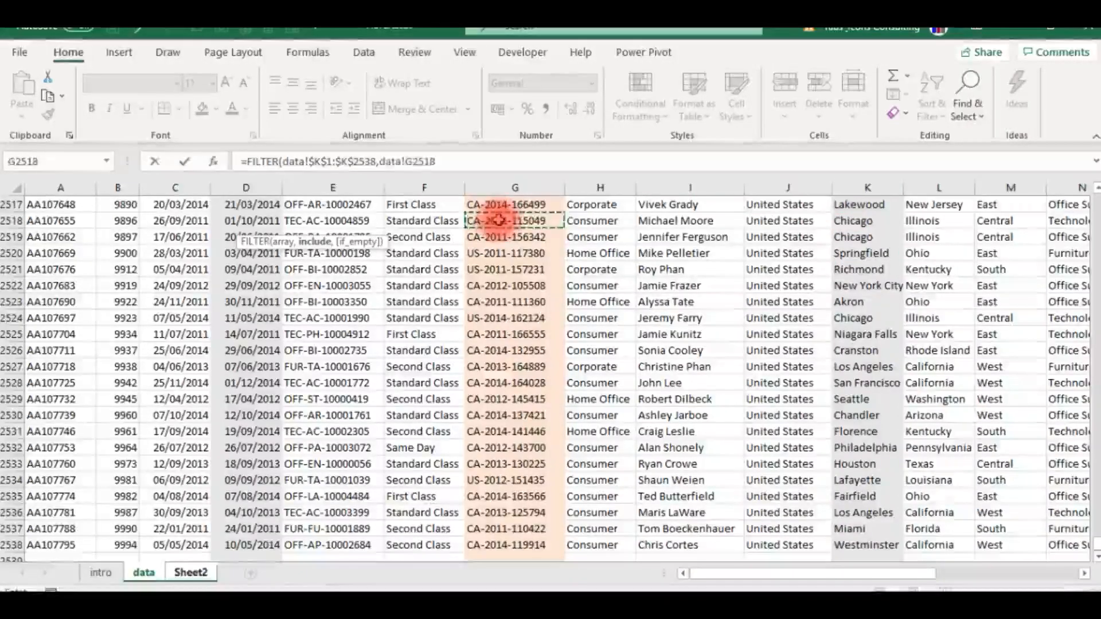
{"action": "key", "text": "ctrl+Up"}
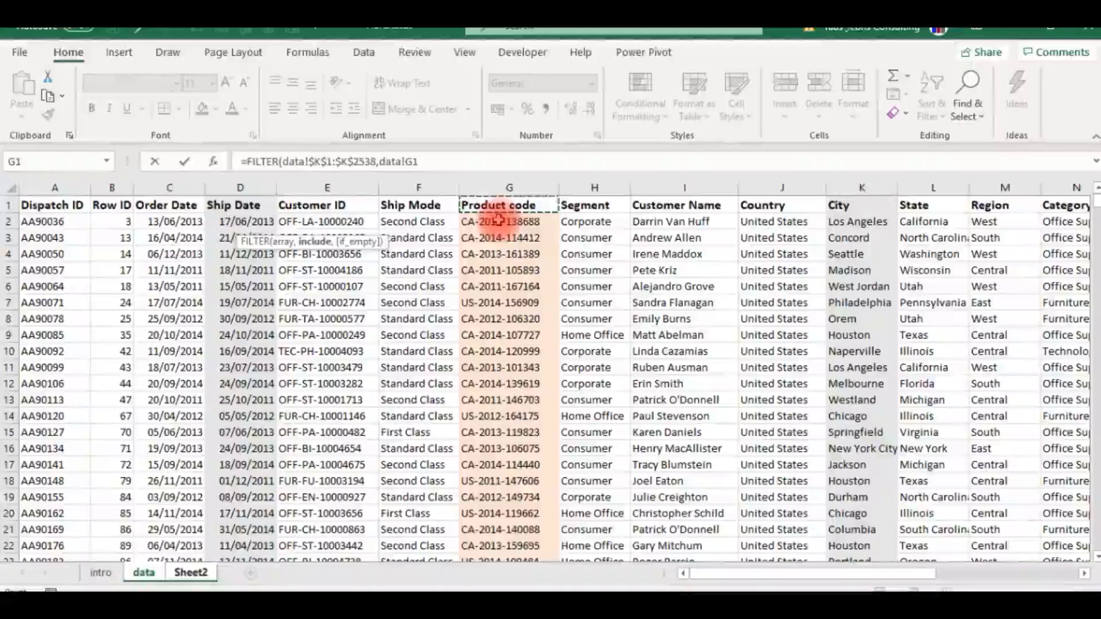
{"action": "key", "text": "ctrl+shift+Down"}
{"action": "key", "text": "F4"}
{"action": "type", "text": "="}
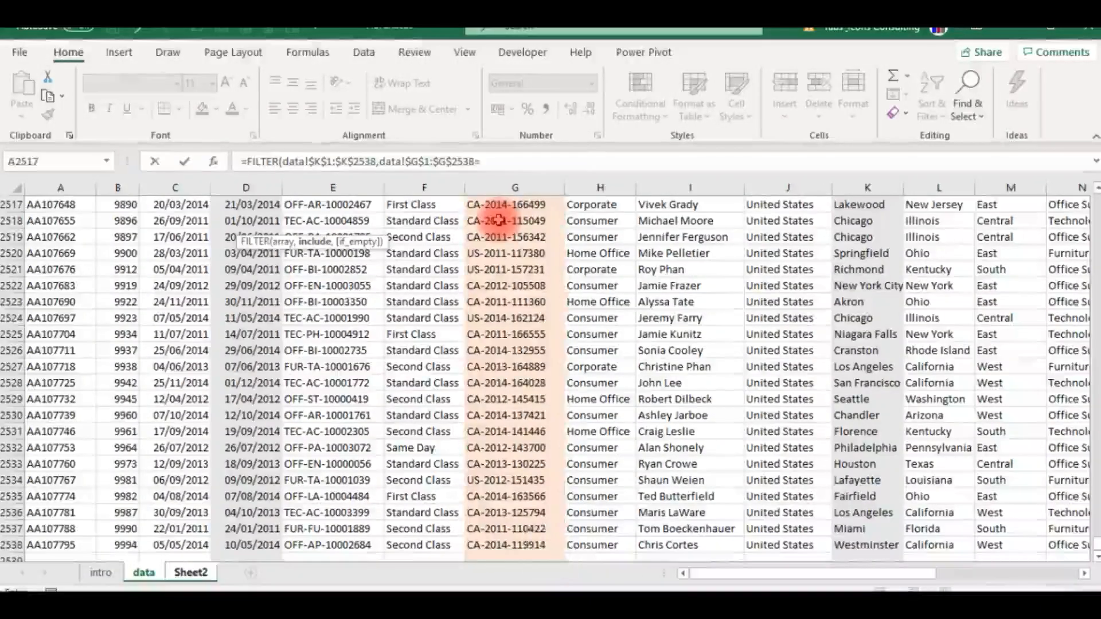
{"action": "left_click", "coordinate": [191, 572]}
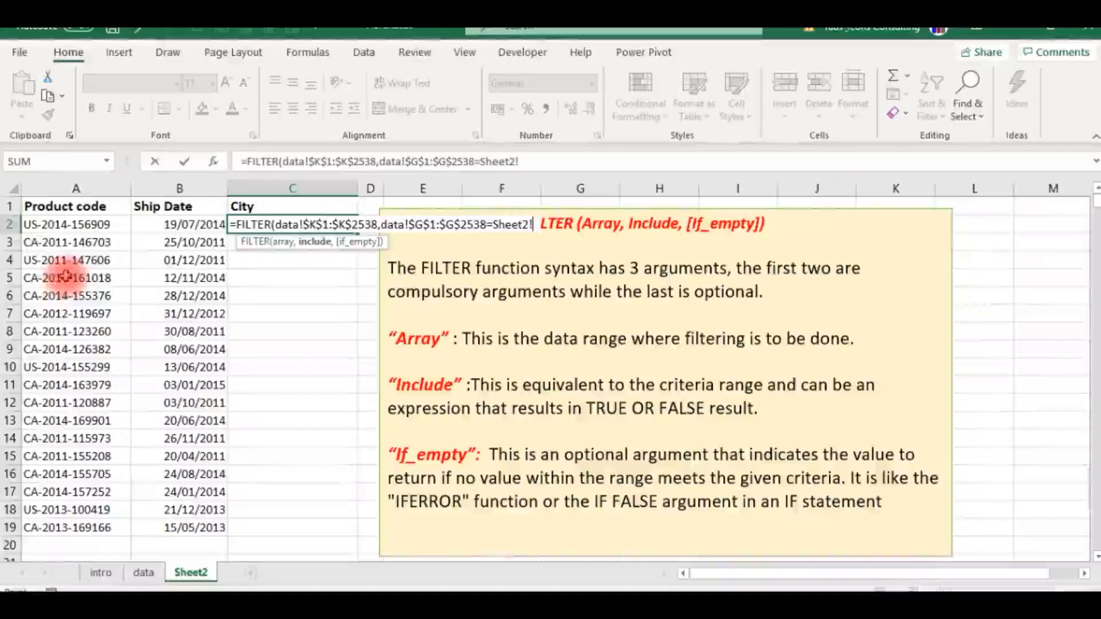
{"action": "left_click", "coordinate": [53, 224]}
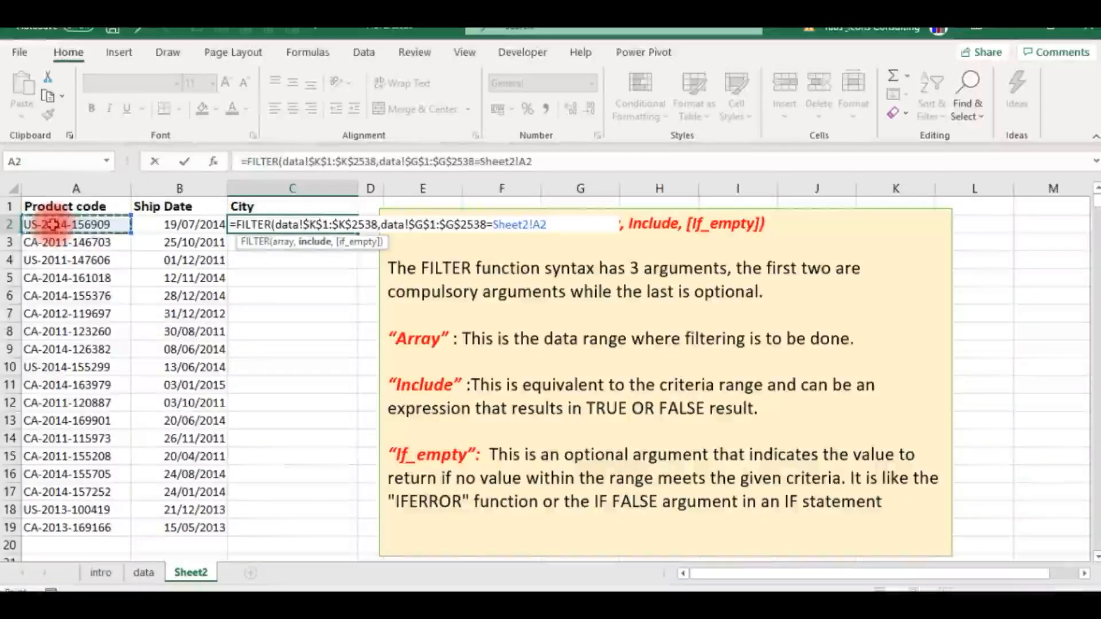
{"action": "key", "text": "Return"}
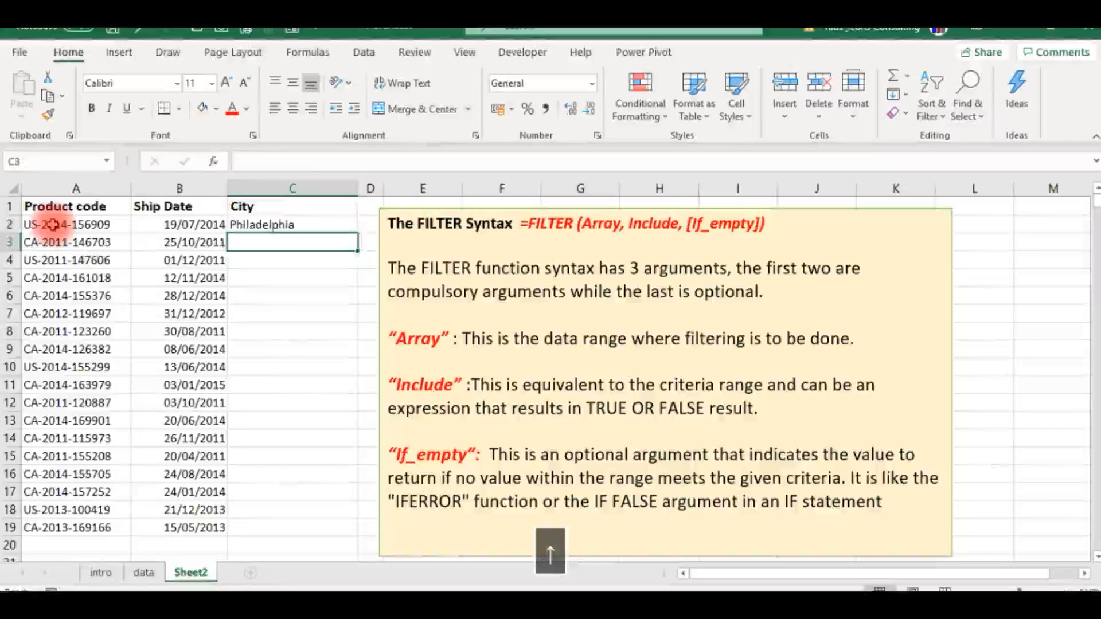
- Fill the City formula from C2 down to C19
{"action": "key", "text": "Up"}
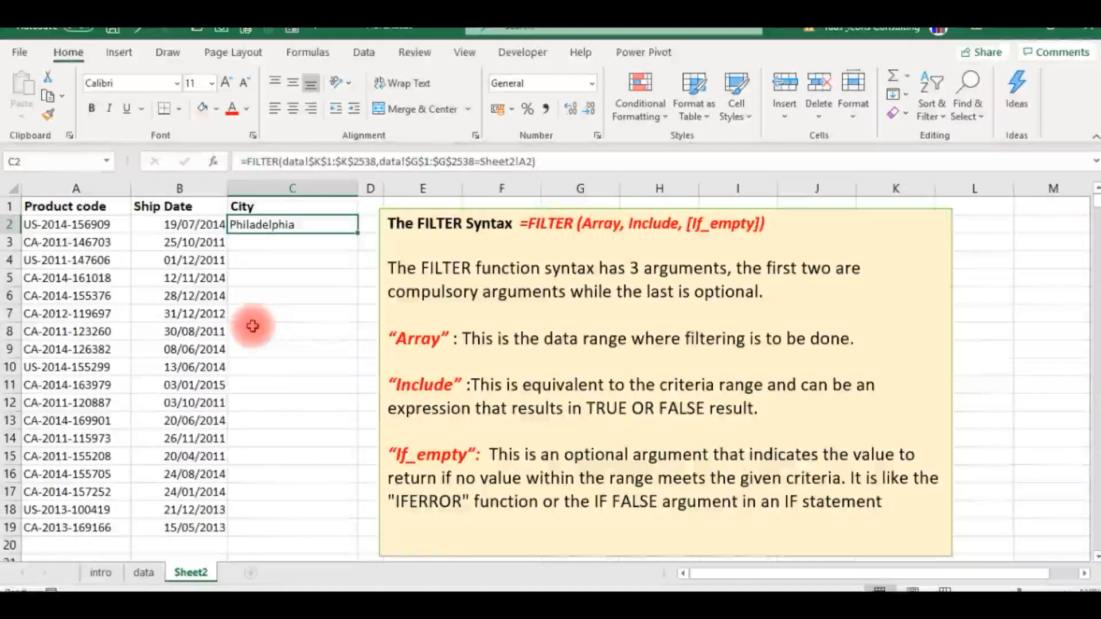
{"action": "key", "text": "shift+Down"}
{"action": "key", "text": "shift+Down"}
{"action": "key", "text": "shift+Down"}
{"action": "key", "text": "shift+Down"}
{"action": "key", "text": "shift+Down"}
{"action": "key", "text": "shift+Down"}
{"action": "key", "text": "shift+Down"}
{"action": "key", "text": "shift+Down"}
{"action": "key", "text": "shift+Down"}
{"action": "key", "text": "shift+Down"}
{"action": "key", "text": "shift+Down"}
{"action": "key", "text": "shift+Down"}
{"action": "key", "text": "shift+Down"}
{"action": "key", "text": "shift+Down"}
{"action": "key", "text": "shift+Down"}
{"action": "key", "text": "shift+Down"}
{"action": "key", "text": "shift+Down"}
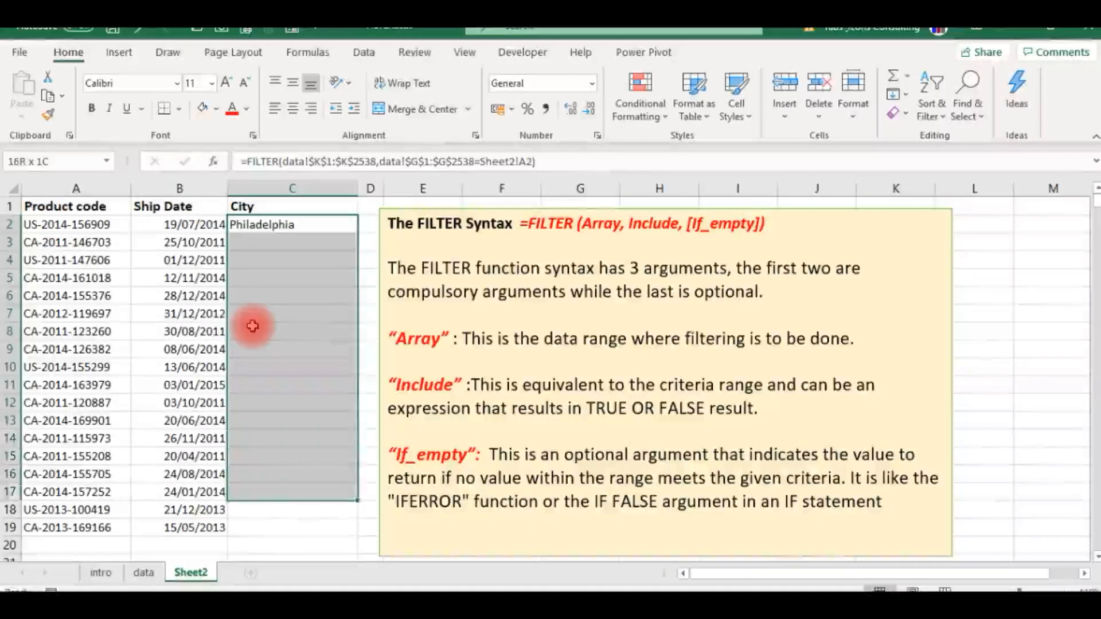
{"action": "key", "text": "ctrl+d"}
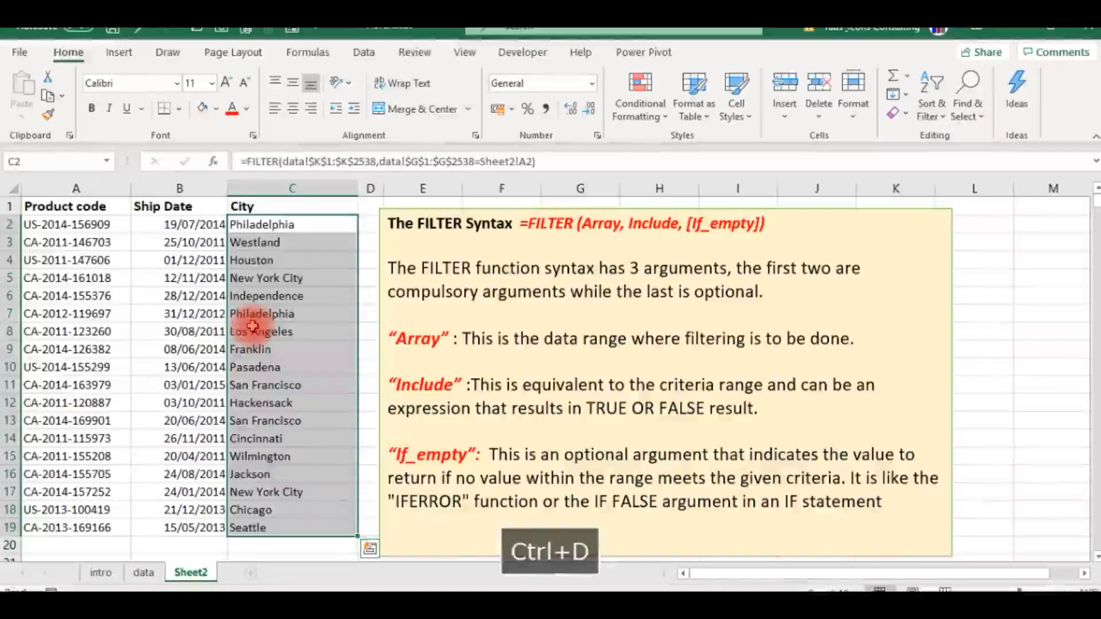
{"action": "left_click", "coordinate": [262, 314]}
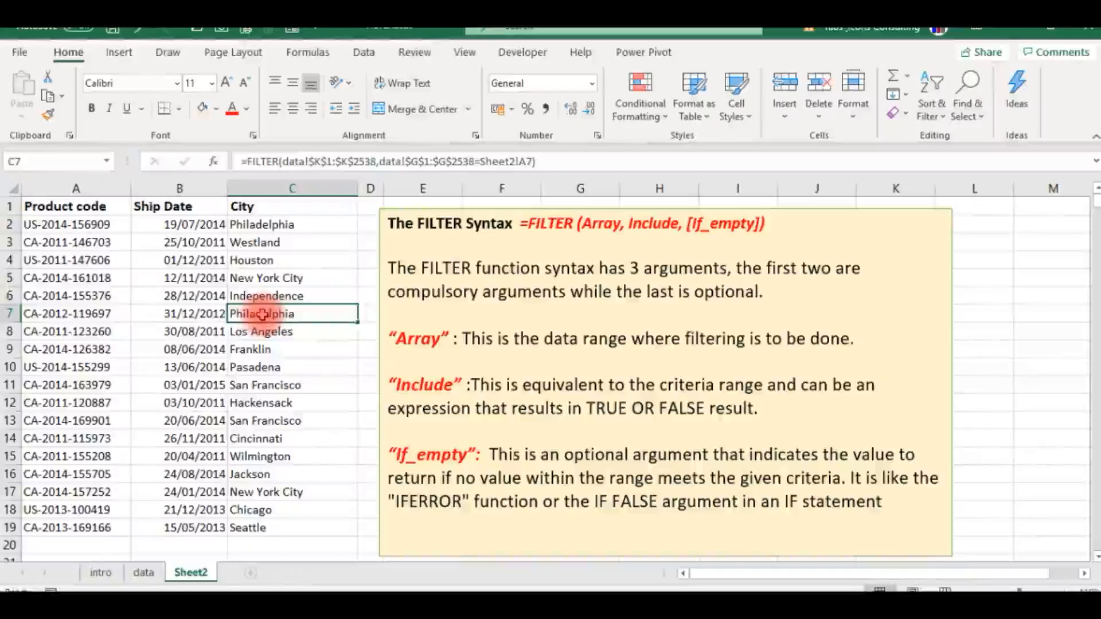
{"action": "key", "text": "Up"}
{"action": "key", "text": "Up"}
{"action": "key", "text": "Up"}
{"action": "key", "text": "Up"}
{"action": "key", "text": "Up"}
{"action": "key", "text": "Left"}
{"action": "key", "text": "Left"}
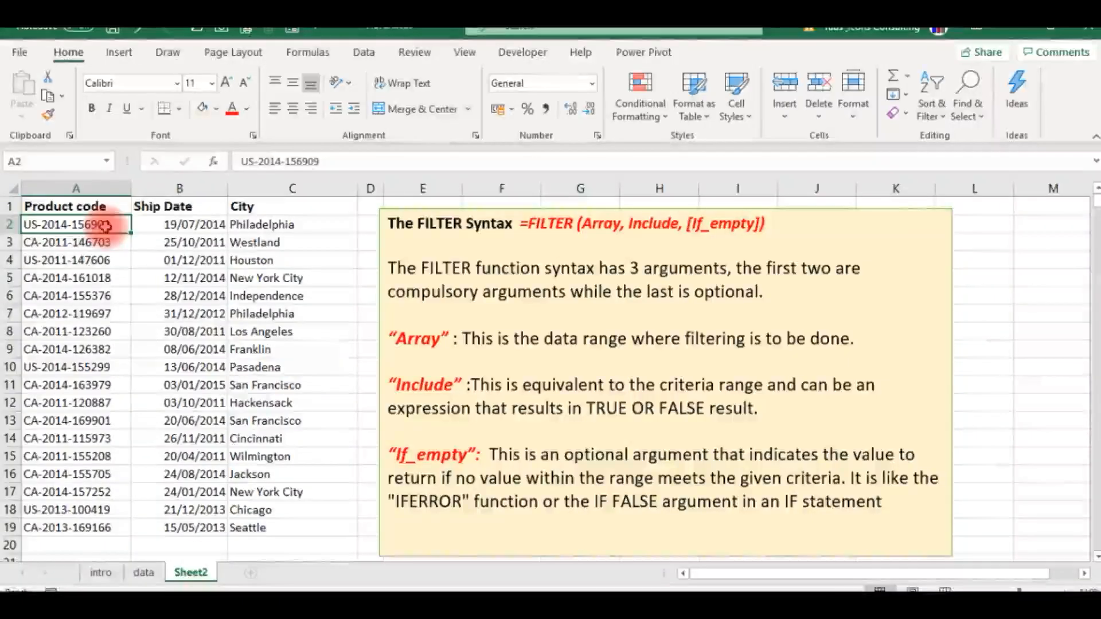
{"action": "left_click", "coordinate": [334, 163]}
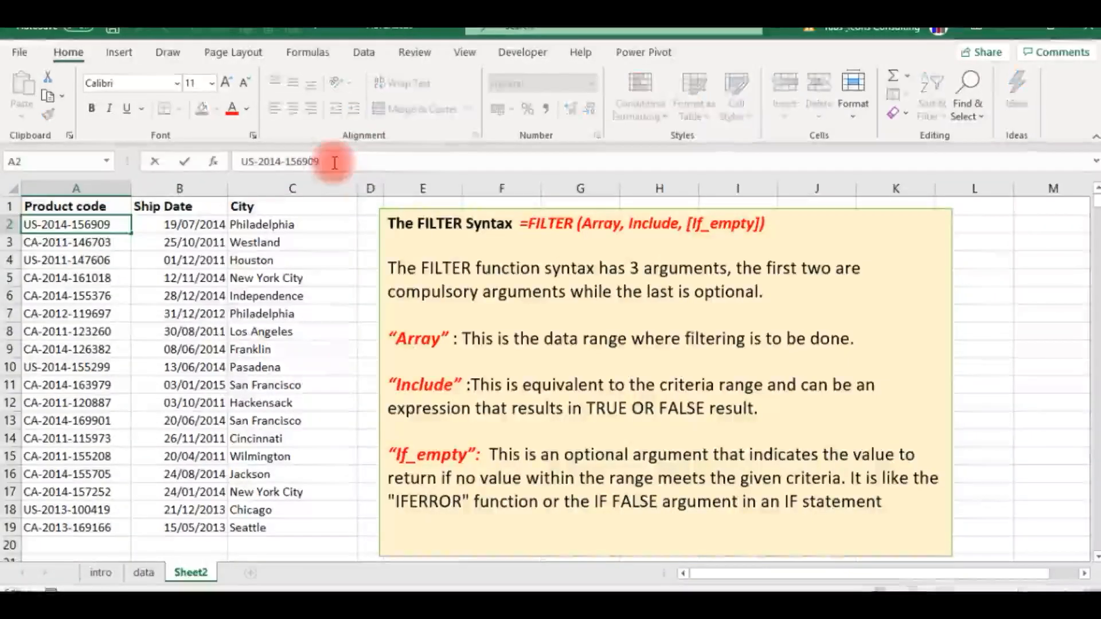
{"action": "type", "text": "1"}
{"action": "key", "text": "Return"}
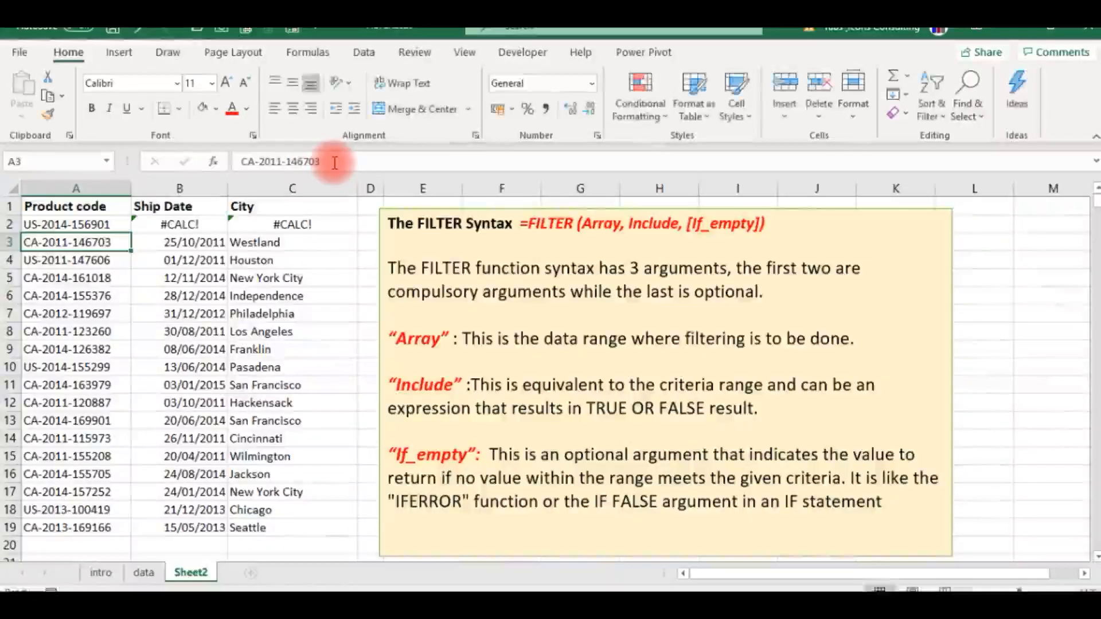
- Examine how the Ship Date formula in B2 responds to the altered product code in A2
{"action": "key", "text": "Up"}
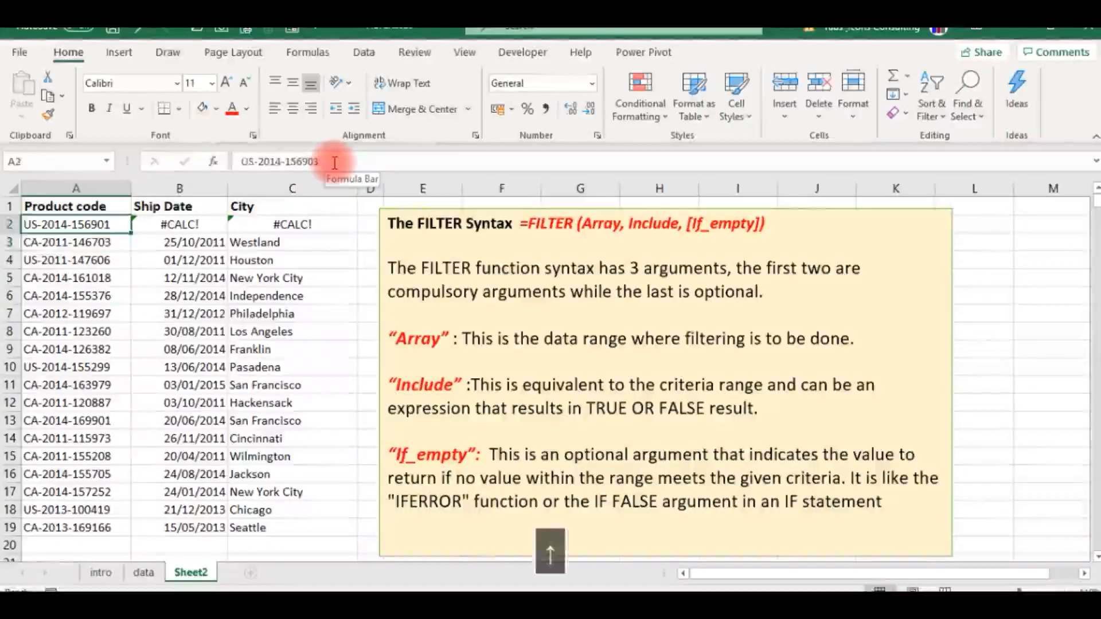
{"action": "key", "text": "Right"}
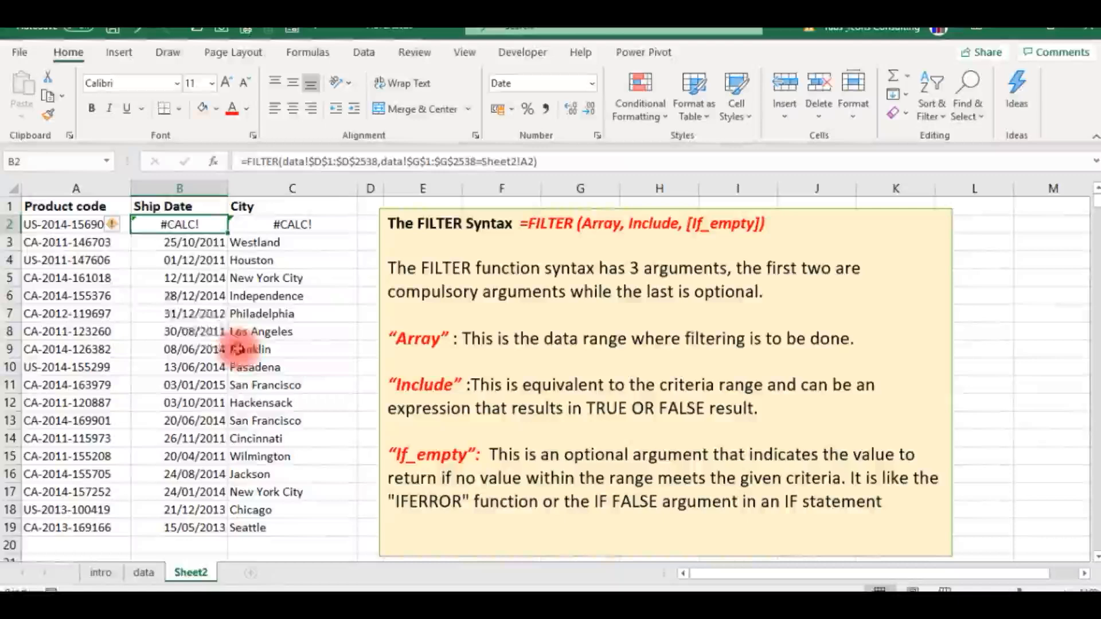
{"action": "left_click", "coordinate": [78, 225]}
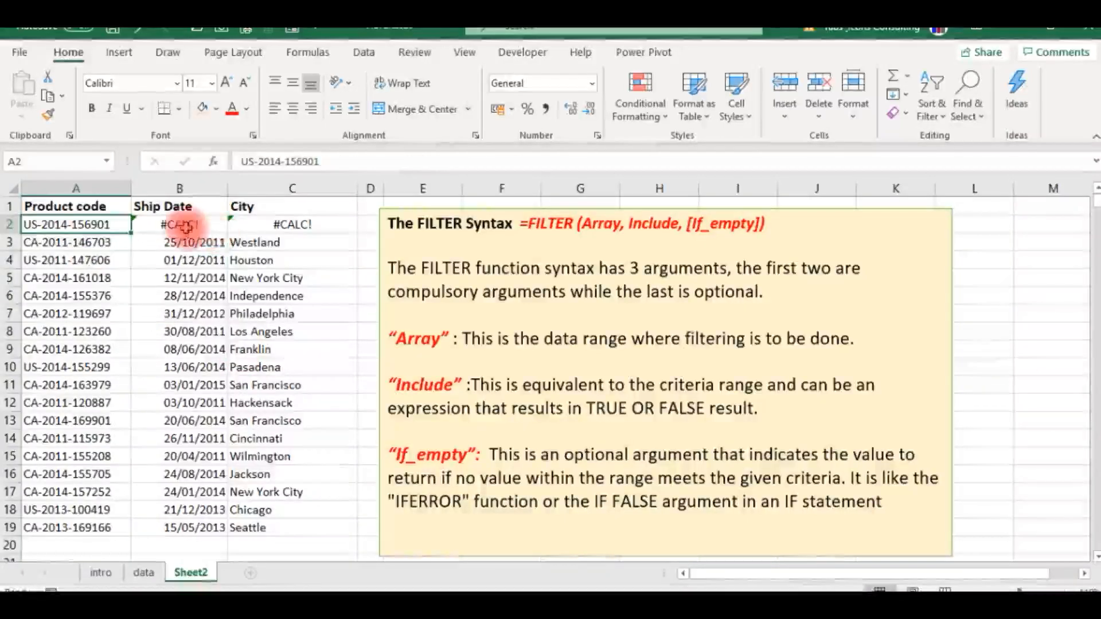
{"action": "left_click", "coordinate": [185, 225]}
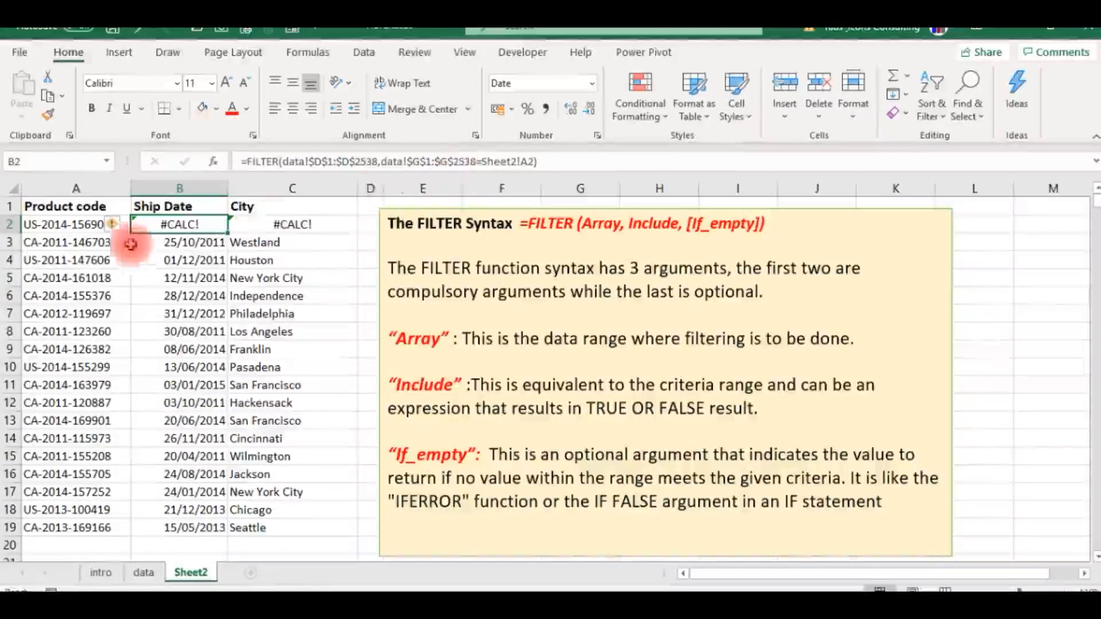
{"action": "left_click", "coordinate": [111, 224]}
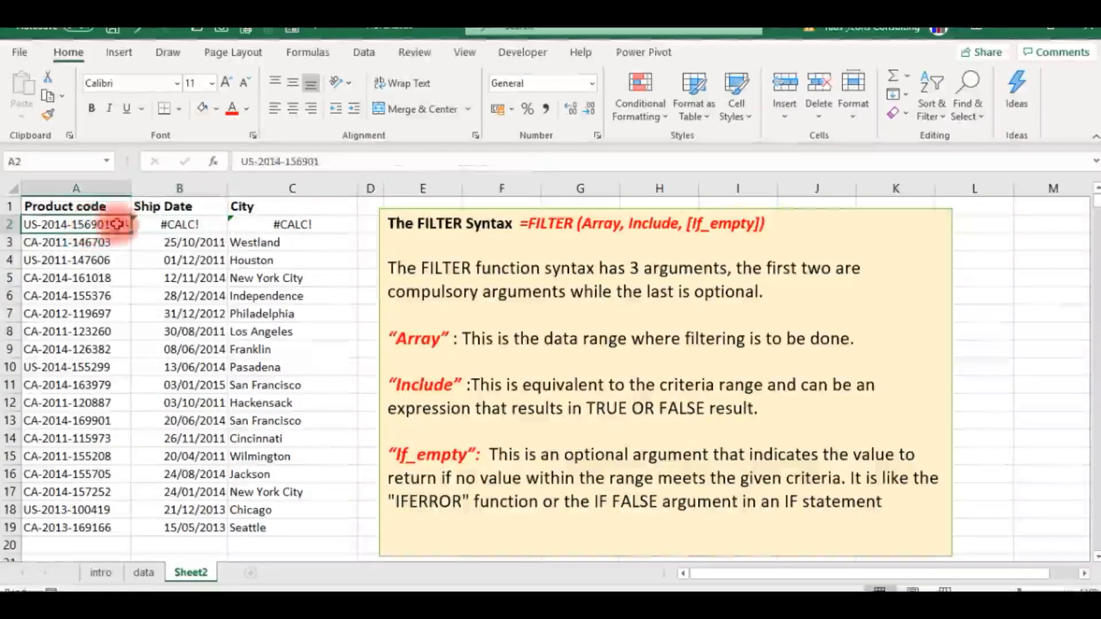
{"action": "left_click", "coordinate": [322, 161]}
{"action": "key", "text": "BackSpace"}
{"action": "type", "text": "9"}
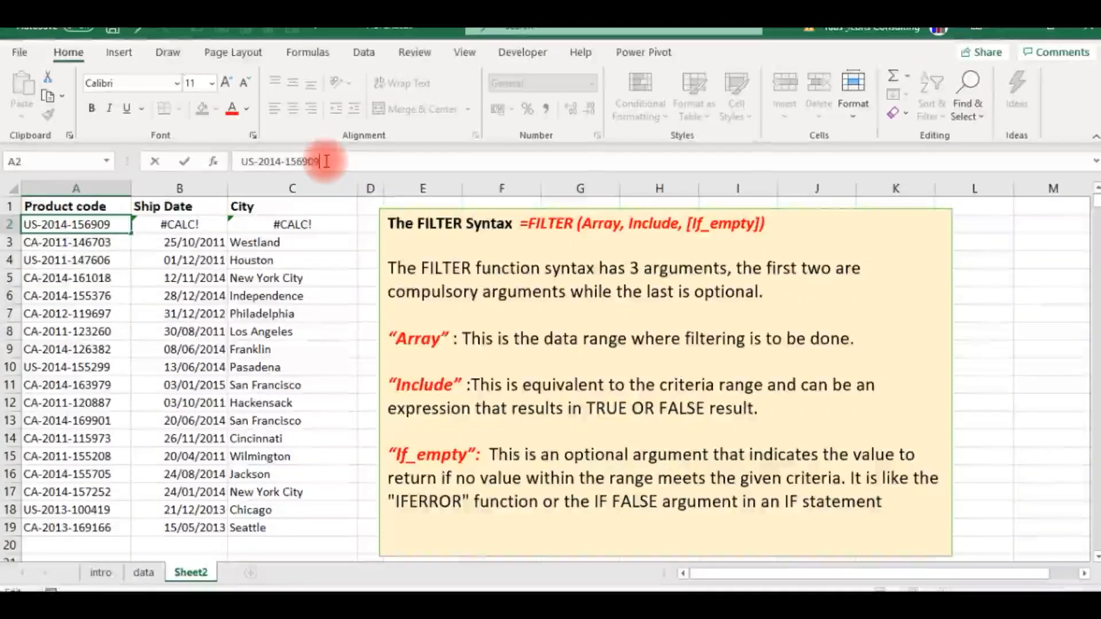
{"action": "key", "text": "Return"}
- Add "code not found" as the if_empty argument of the Ship Date FILTER formula in B2
{"action": "key", "text": "Up"}
{"action": "key", "text": "Right"}
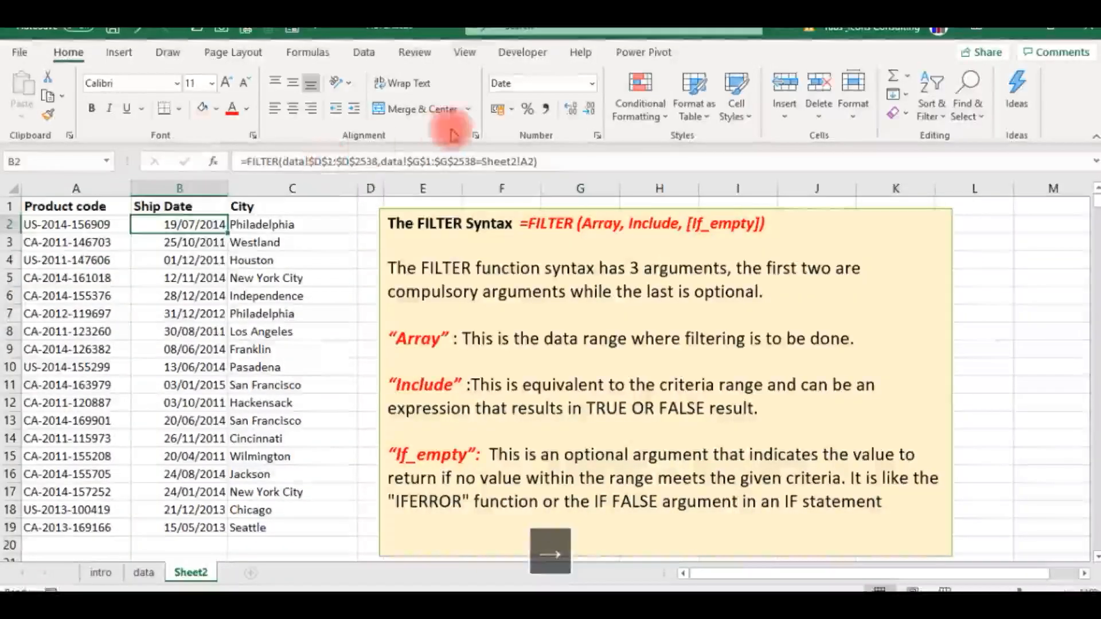
{"action": "left_click", "coordinate": [548, 166]}
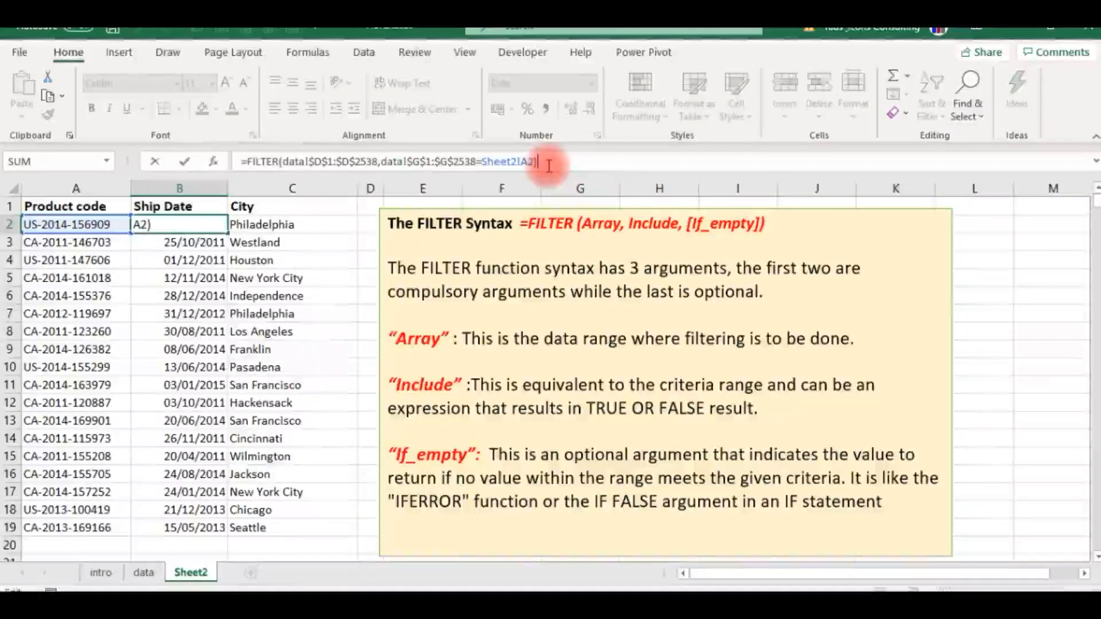
{"action": "key", "text": "BackSpace"}
{"action": "type", "text": ","}
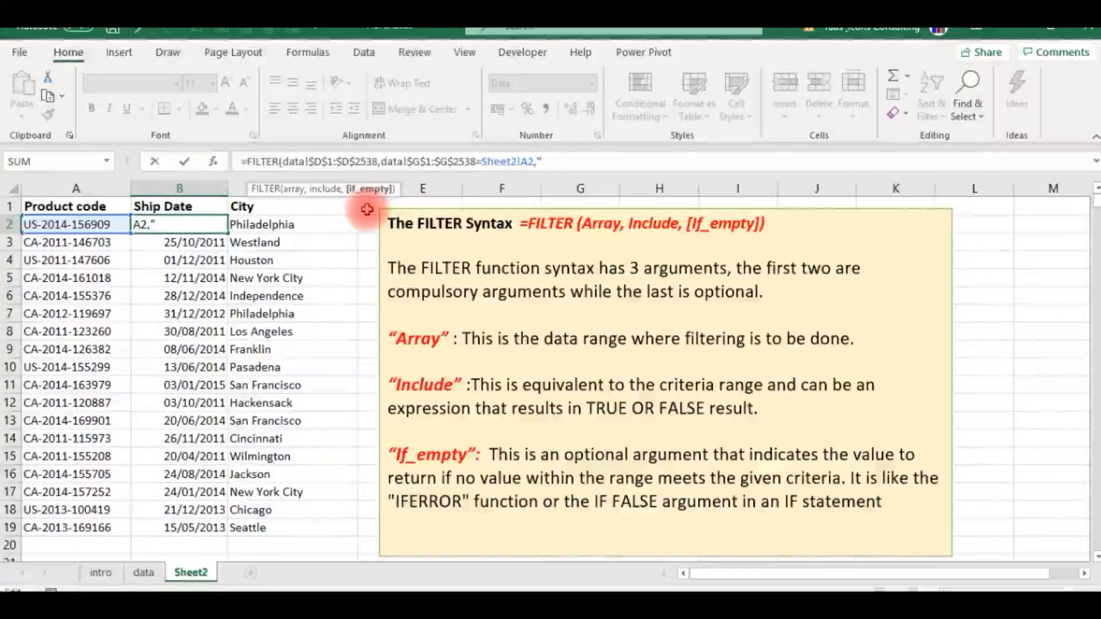
{"action": "type", "text": "code"}
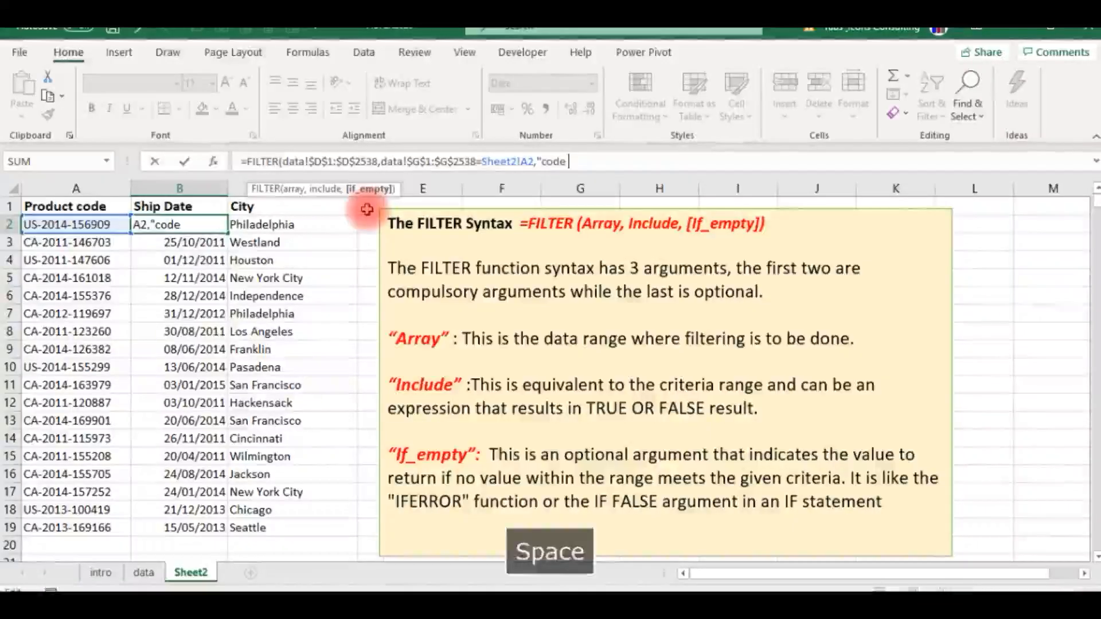
{"action": "type", "text": " not fo"}
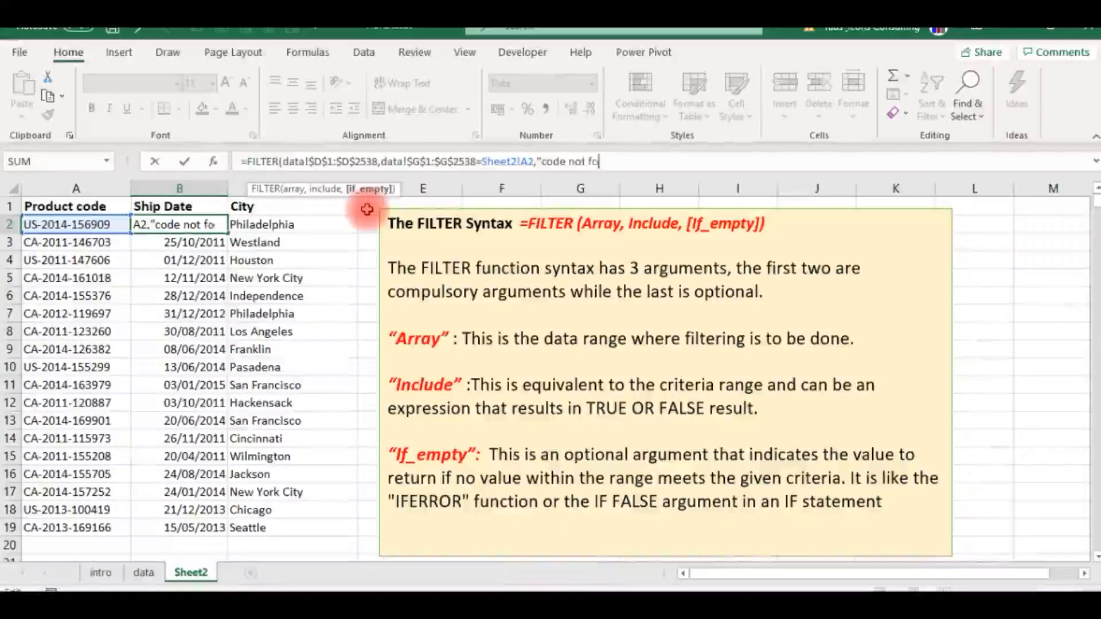
{"action": "type", "text": "und\""}
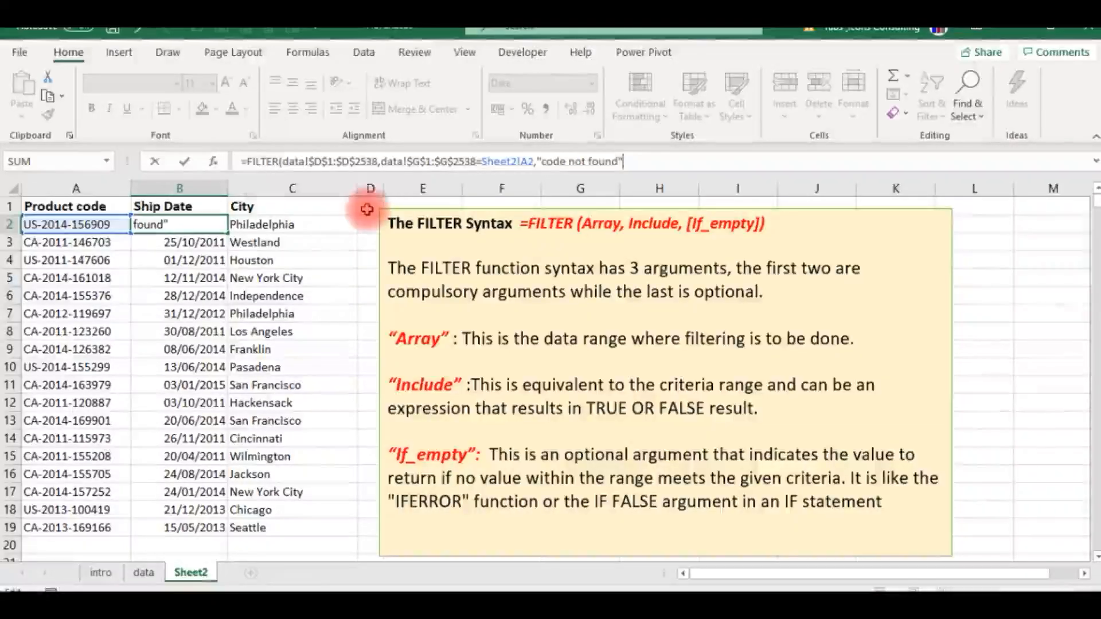
{"action": "key", "text": "Return"}
- Add "code not found" as the if_empty argument of the City FILTER formula in C2
{"action": "key", "text": "Up"}
{"action": "key", "text": "Right"}
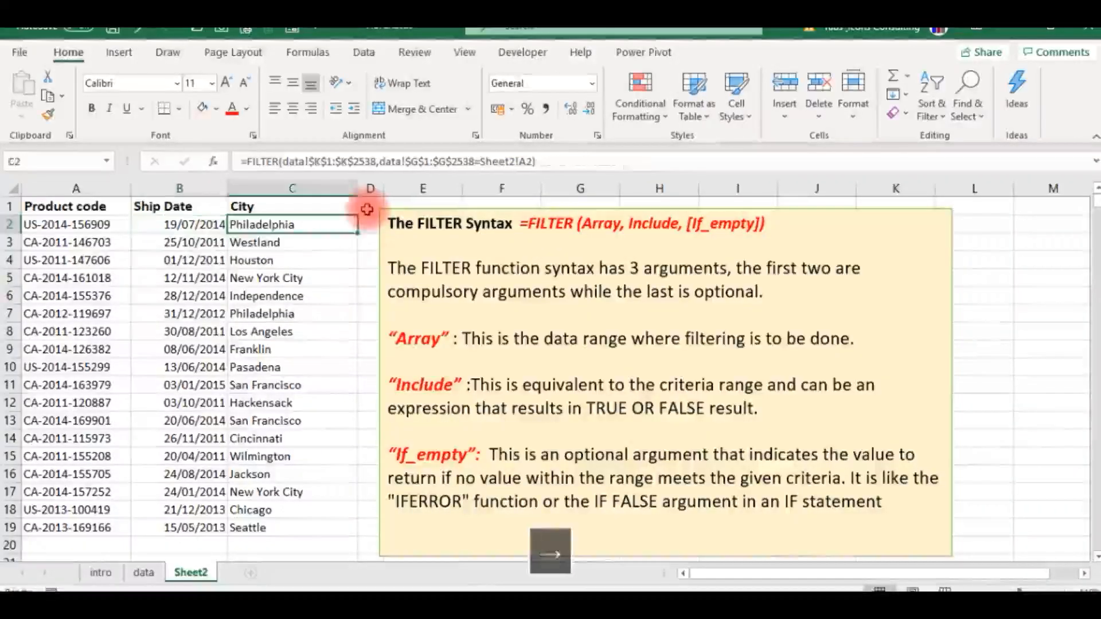
{"action": "left_click", "coordinate": [542, 161]}
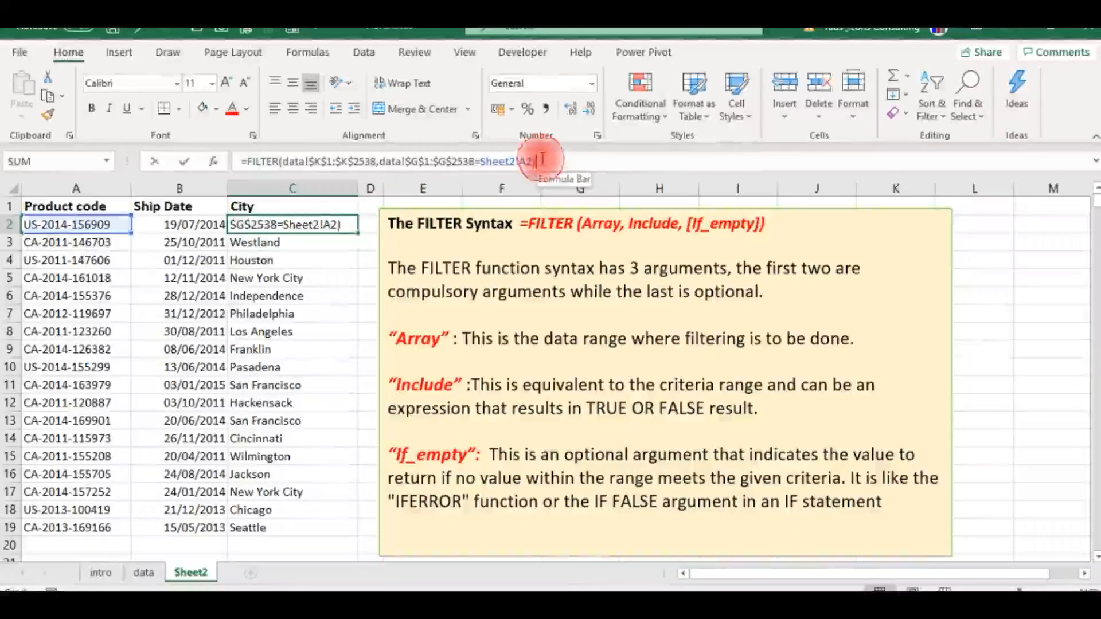
{"action": "type", "text": ",\"code n"}
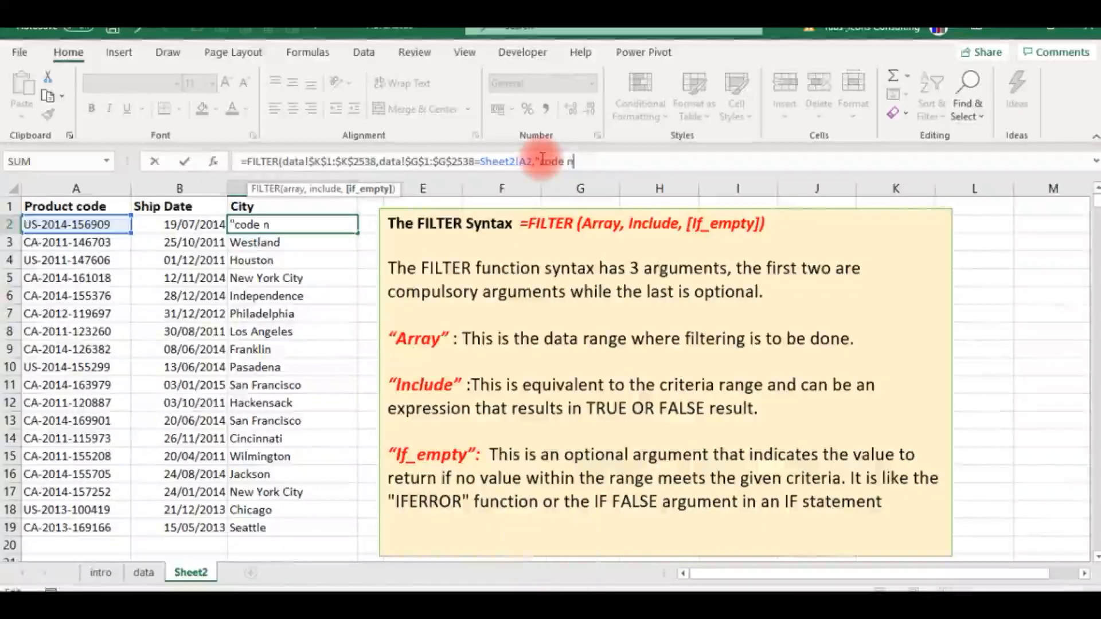
{"action": "type", "text": "ot found\""}
{"action": "key", "text": "Return"}
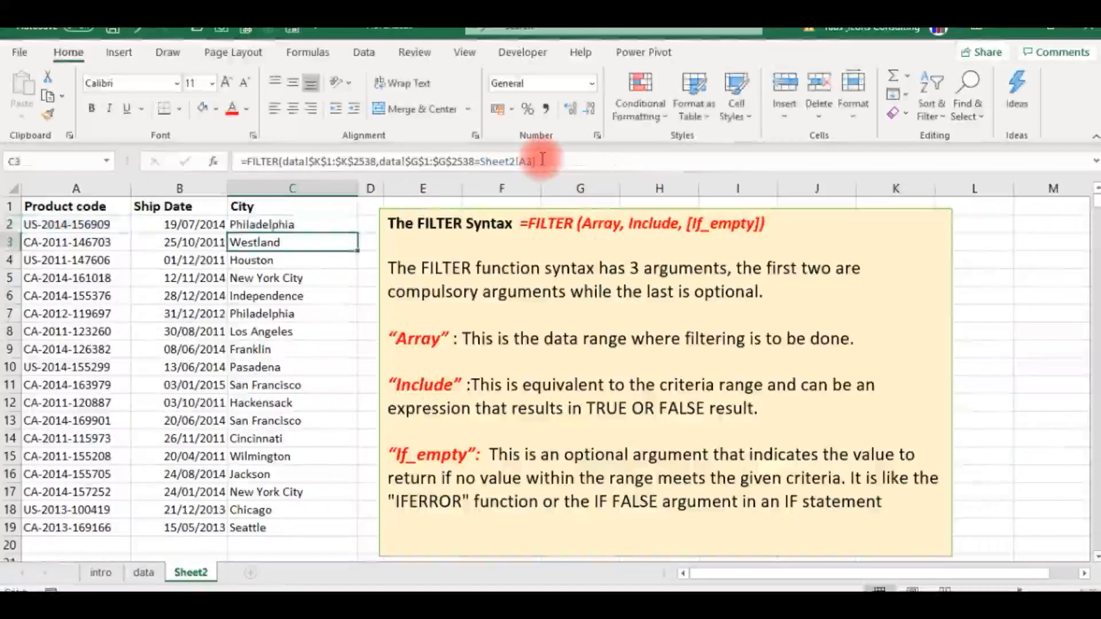
{"action": "key", "text": "Up"}
{"action": "key", "text": "Left"}
{"action": "key", "text": "Left"}
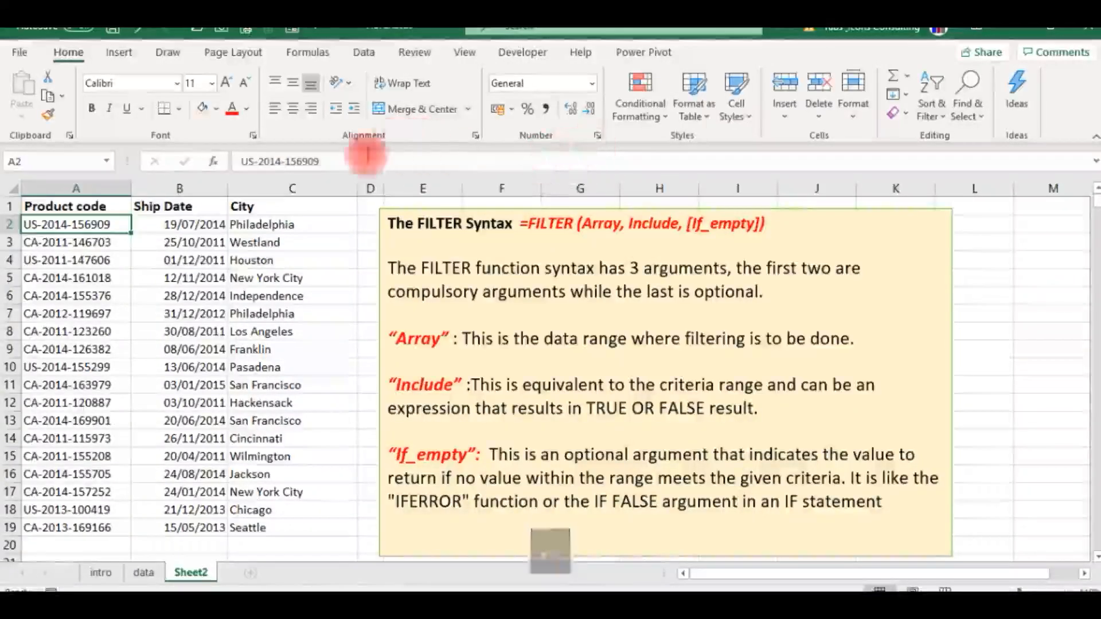
{"action": "left_click", "coordinate": [328, 162]}
{"action": "key", "text": "BackSpace"}
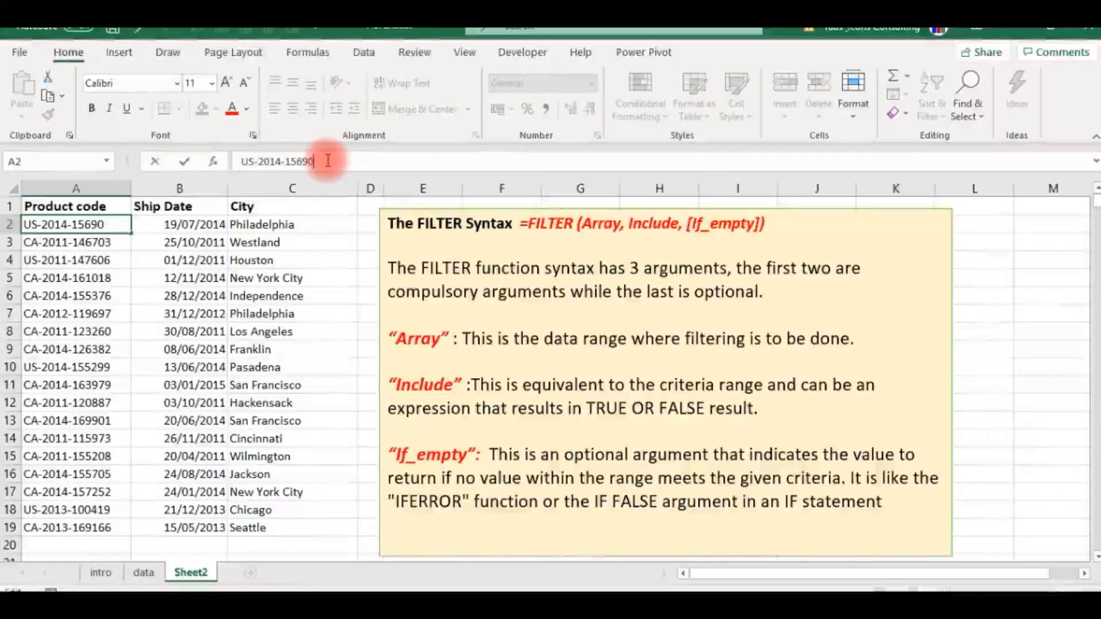
{"action": "key", "text": "Return"}
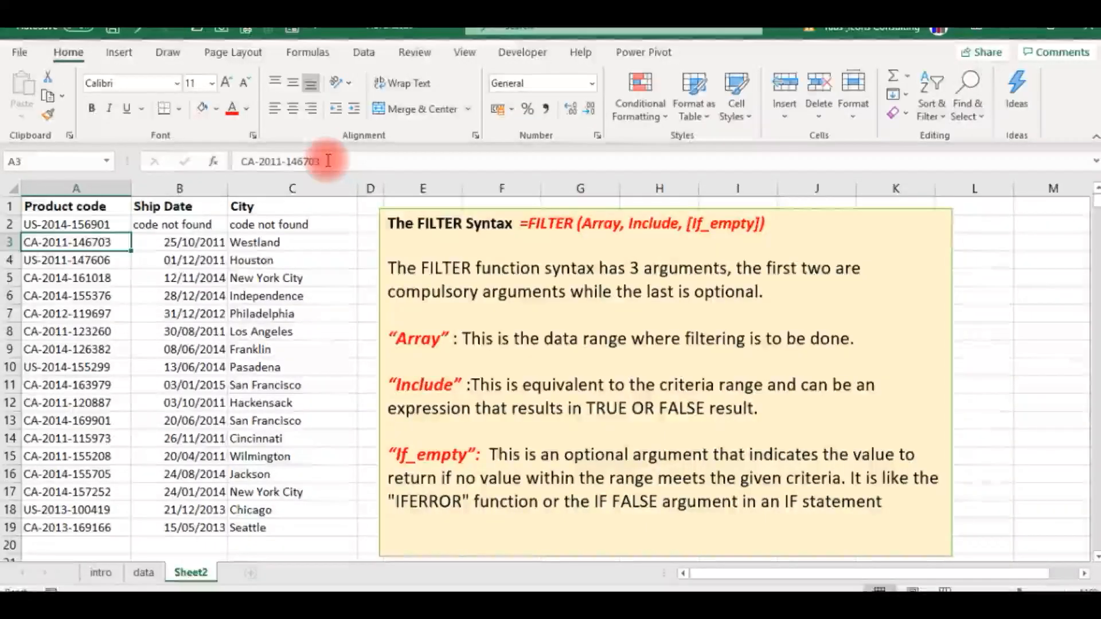
- Remove the if_empty argument from the Ship Date formula in B2, leaving only array and include
{"action": "key", "text": "Up"}
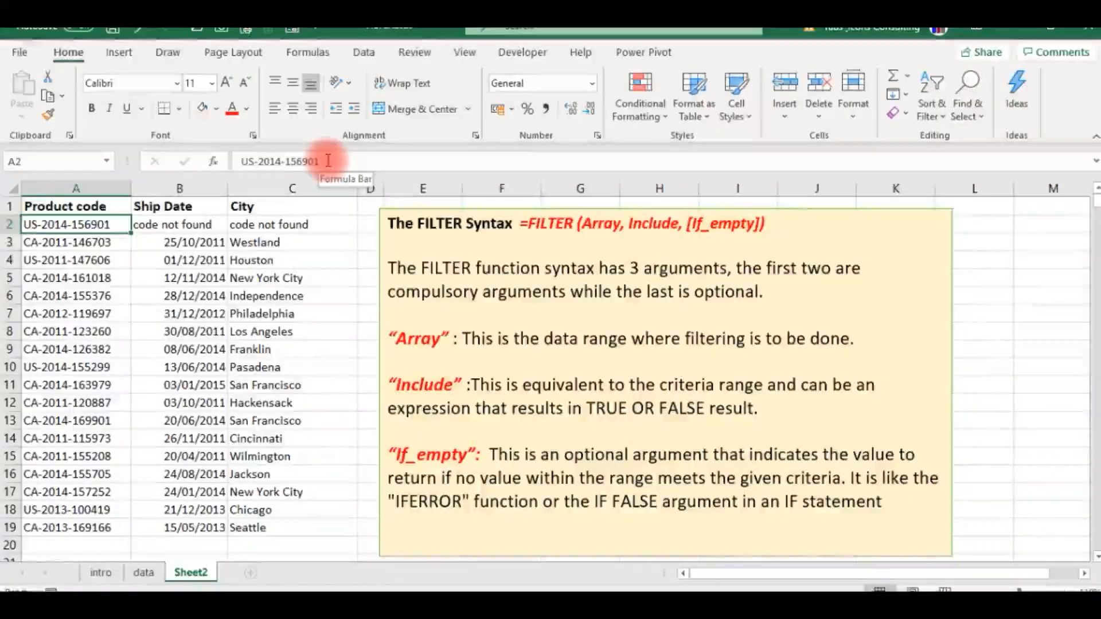
{"action": "key", "text": "Right"}
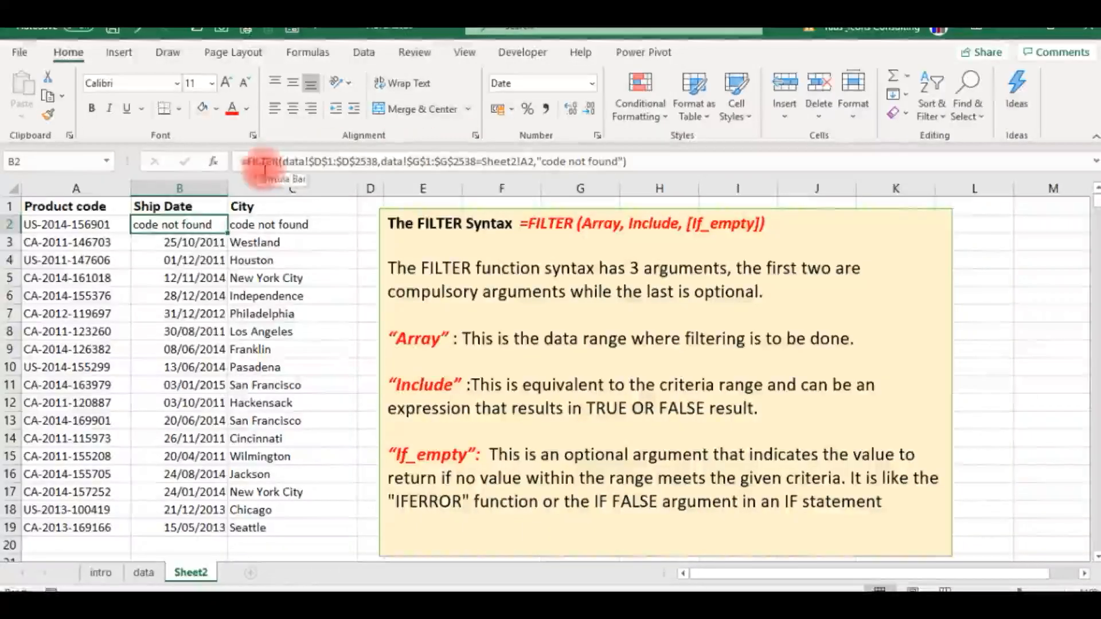
{"action": "left_click", "coordinate": [637, 163]}
{"action": "key", "text": "BackSpace"}
{"action": "key", "text": "BackSpace"}
{"action": "key", "text": "BackSpace"}
{"action": "key", "text": "BackSpace"}
{"action": "key", "text": "BackSpace"}
{"action": "key", "text": "BackSpace"}
{"action": "key", "text": "BackSpace"}
{"action": "key", "text": "BackSpace"}
{"action": "key", "text": "BackSpace"}
{"action": "key", "text": "BackSpace"}
{"action": "key", "text": "BackSpace"}
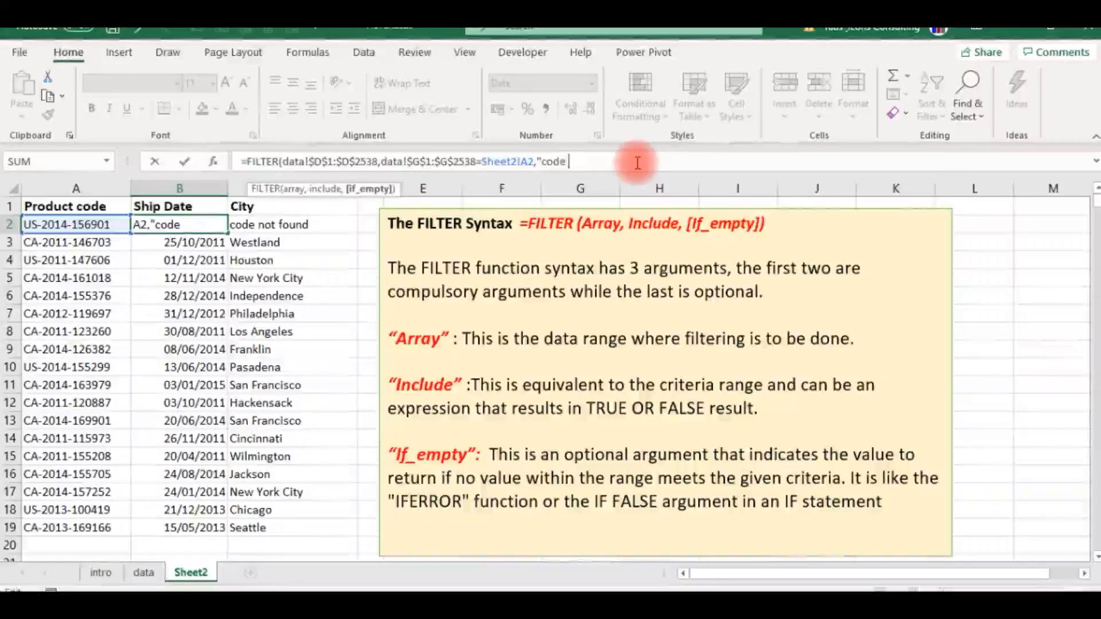
{"action": "key", "text": "BackSpace"}
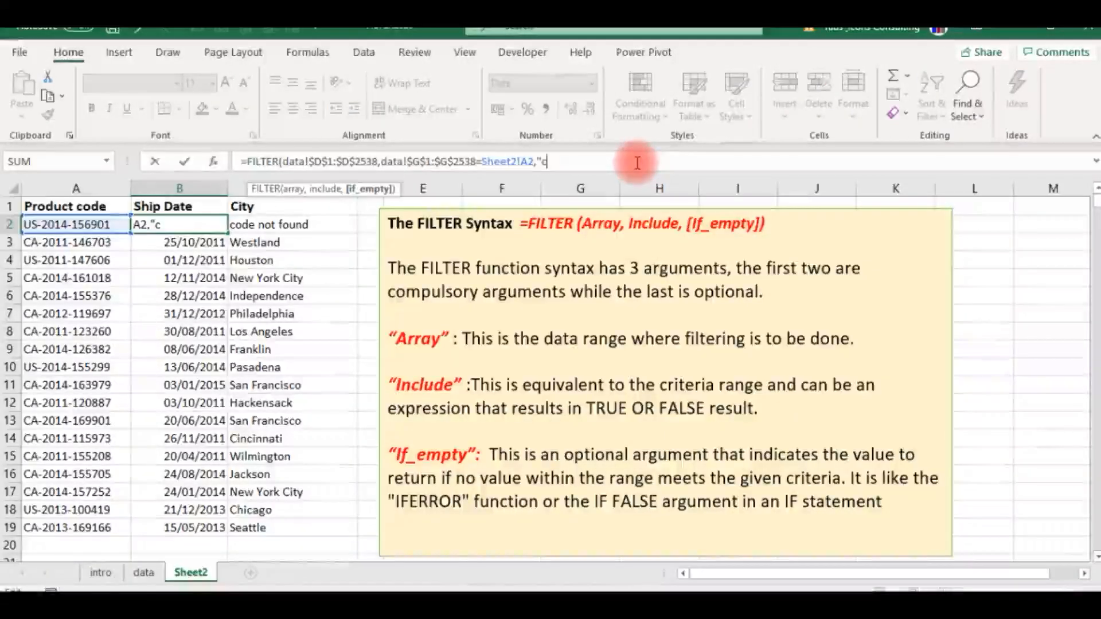
{"action": "key", "text": "BackSpace"}
{"action": "key", "text": "BackSpace"}
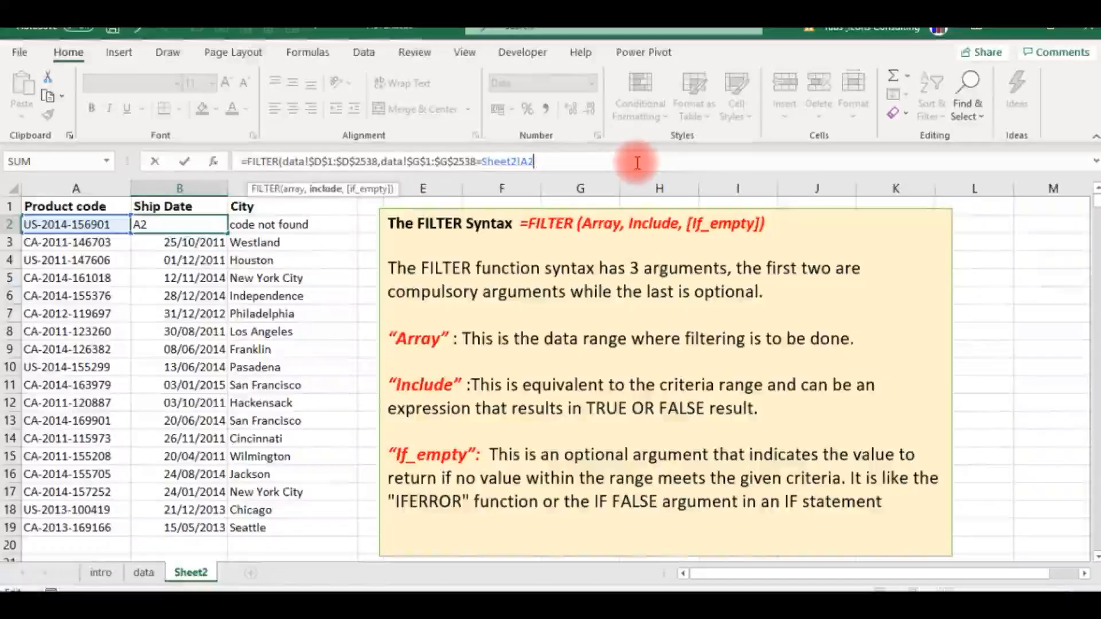
{"action": "key", "text": "Return"}
{"action": "key", "text": "Up"}
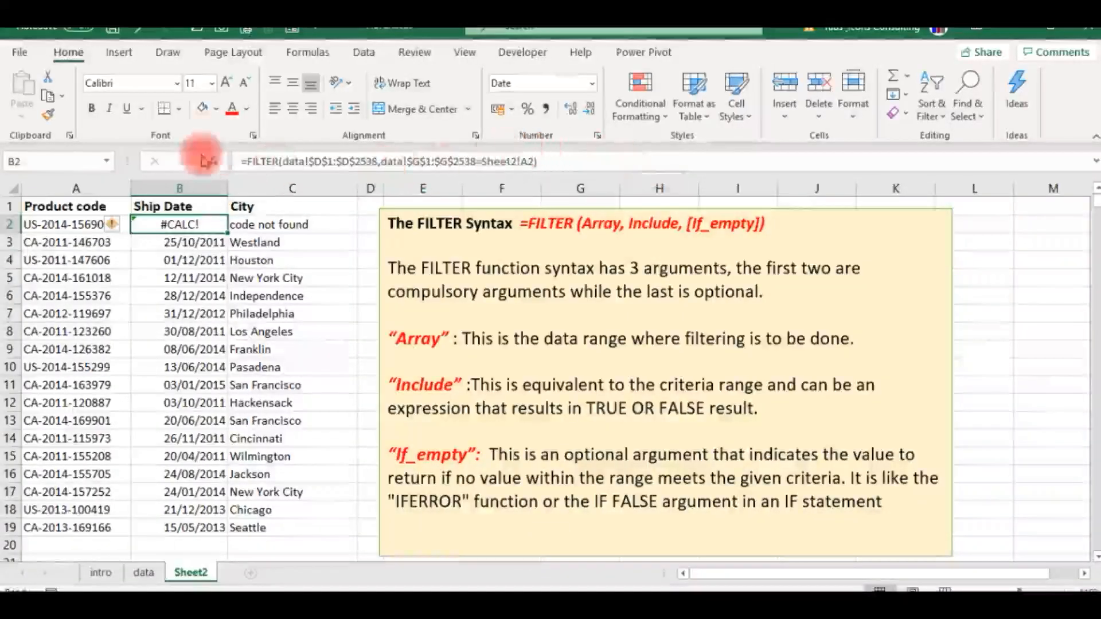
- Wrap the FILTER formula in B2 in IFERROR with "code not found" as the value_if_error
{"action": "left_click", "coordinate": [249, 161]}
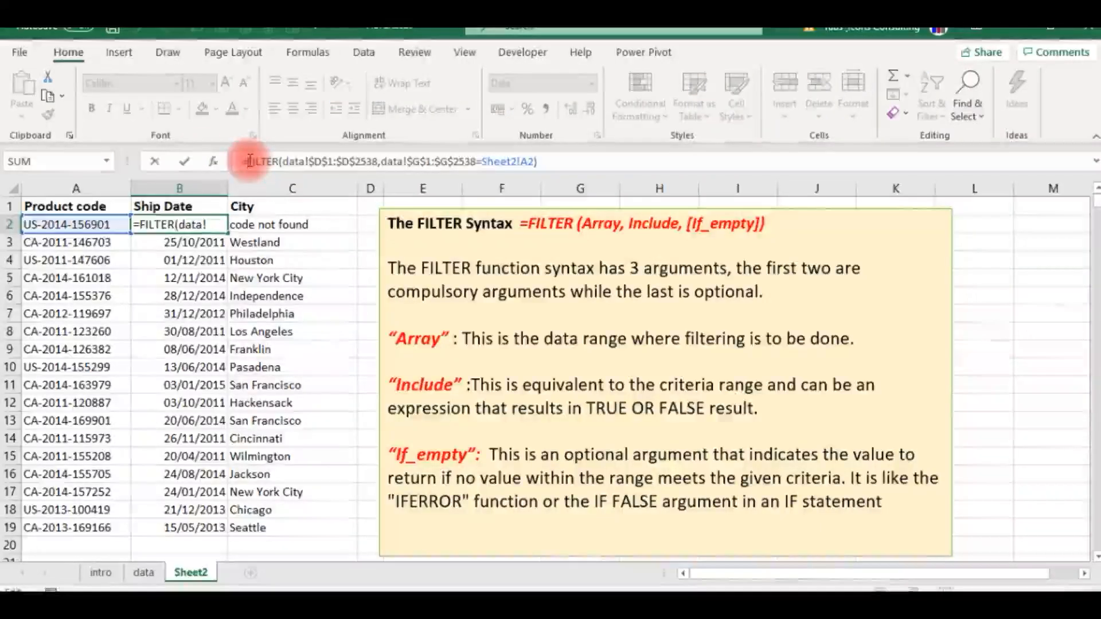
{"action": "type", "text": "ife"}
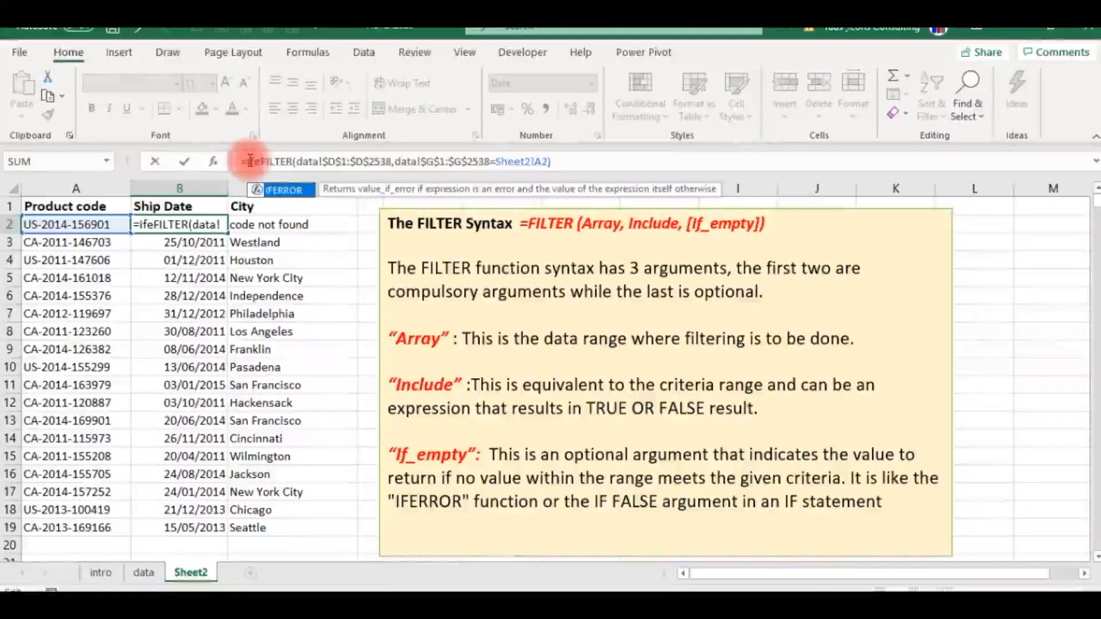
{"action": "key", "text": "Tab"}
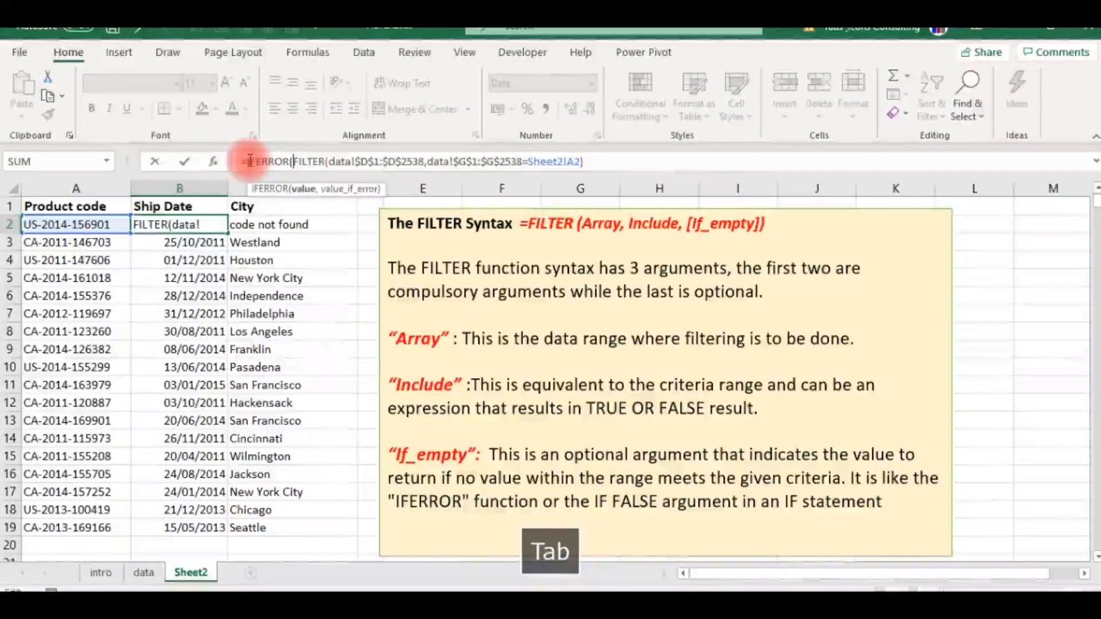
{"action": "left_click", "coordinate": [585, 161]}
{"action": "type", "text": ","}
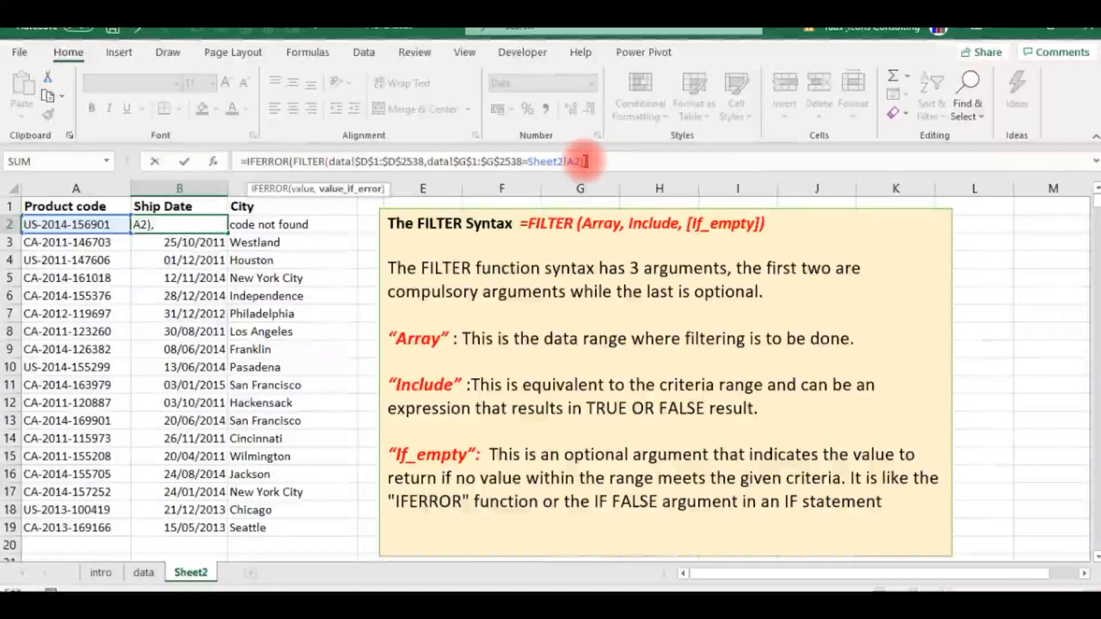
{"action": "type", "text": "\"code not found\""}
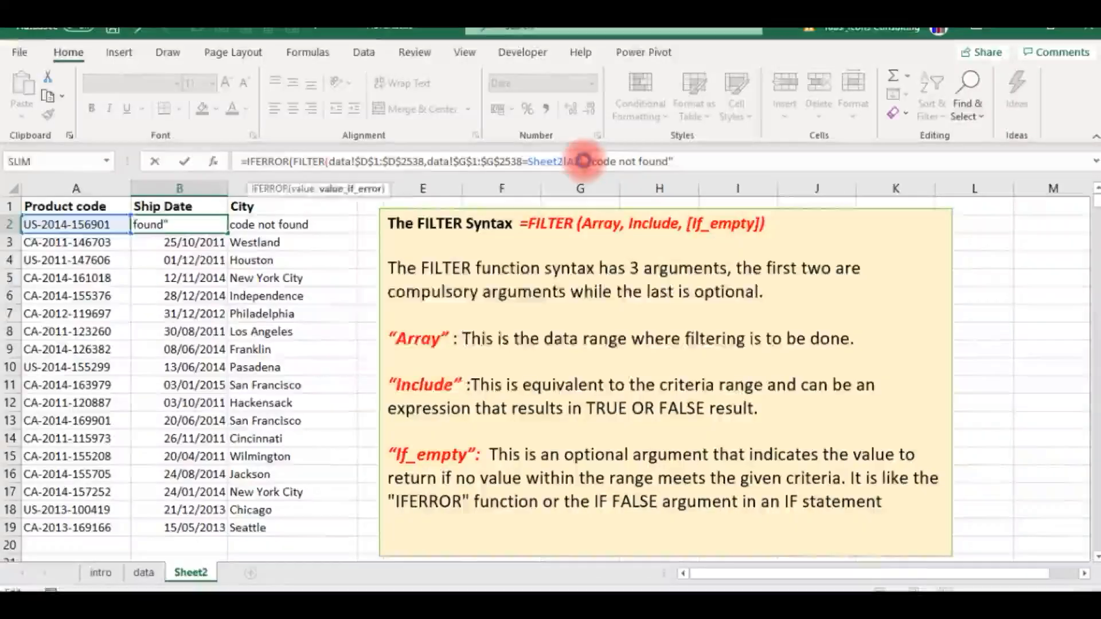
{"action": "key", "text": "Return"}
{"action": "key", "text": "Return"}
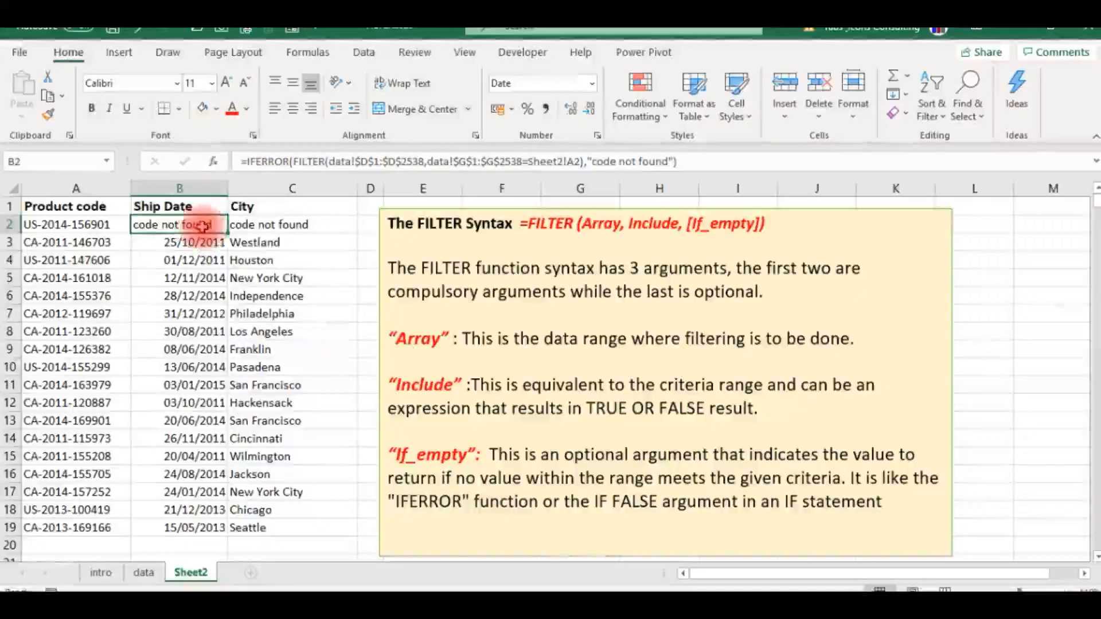
- Compare the formulas in C2 and B2, and undo the IFERROR wrap in B2
{"action": "left_click", "coordinate": [259, 226]}
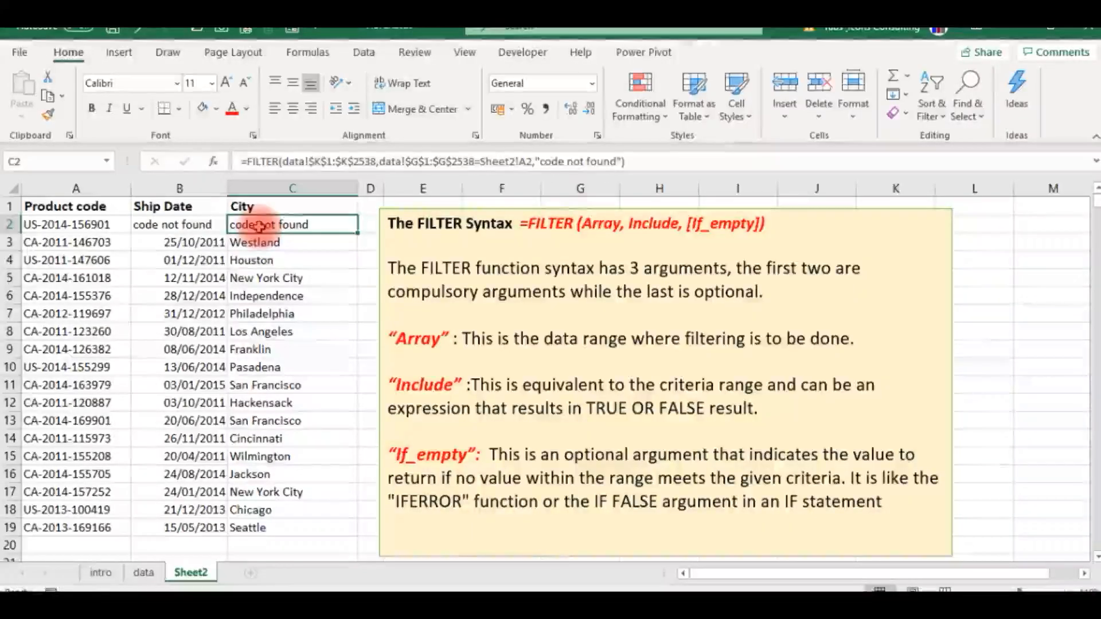
{"action": "left_click", "coordinate": [144, 226]}
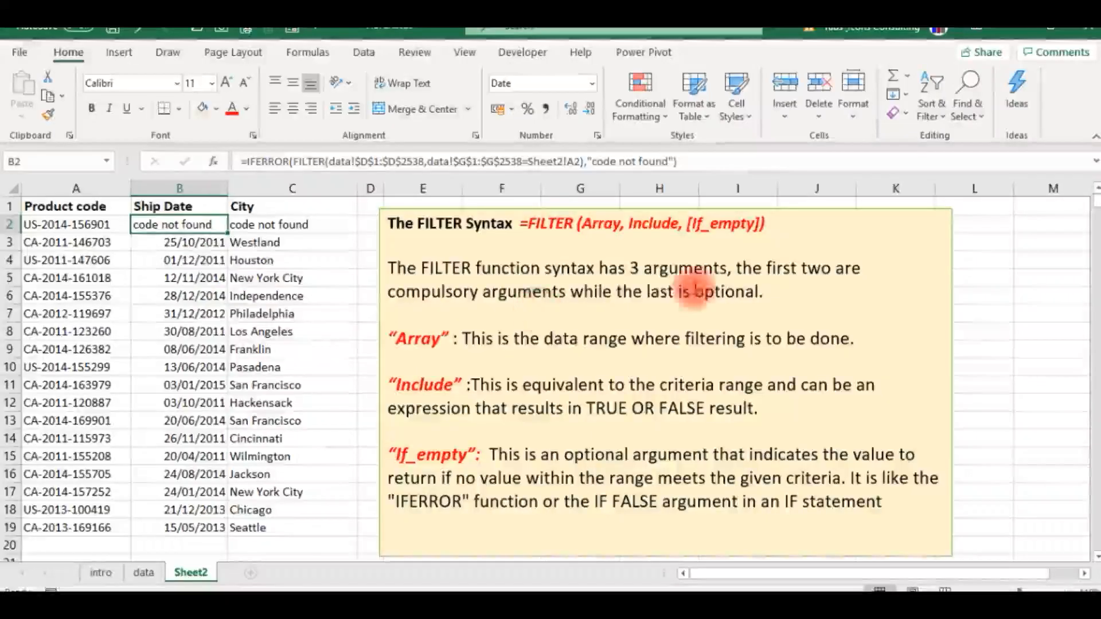
{"action": "key", "text": "Down"}
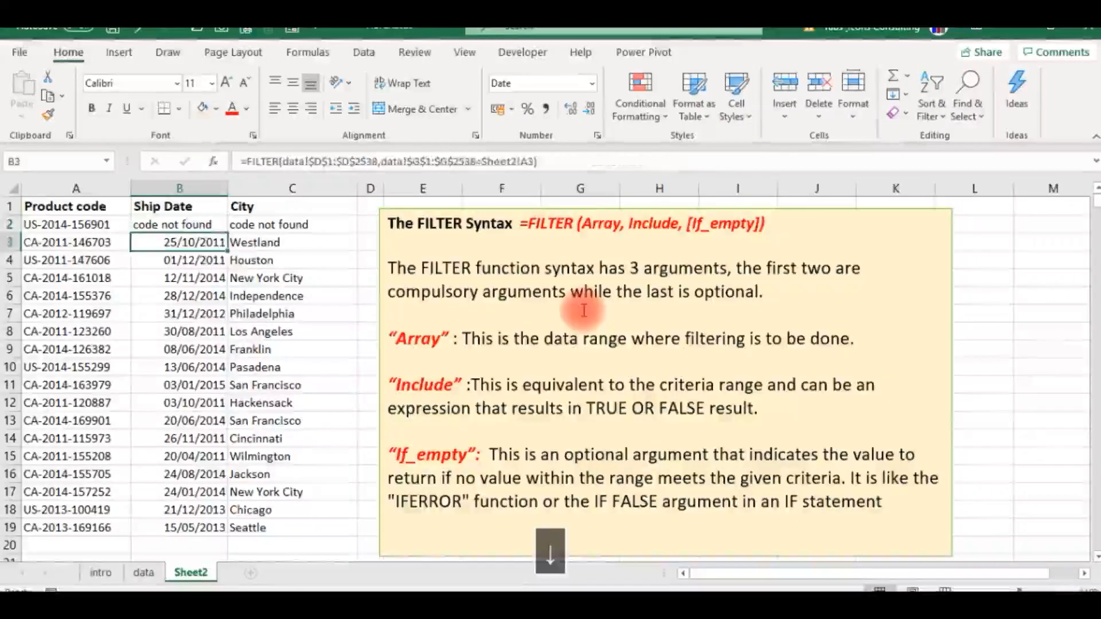
{"action": "key", "text": "ctrl+c"}
{"action": "key", "text": "Up"}
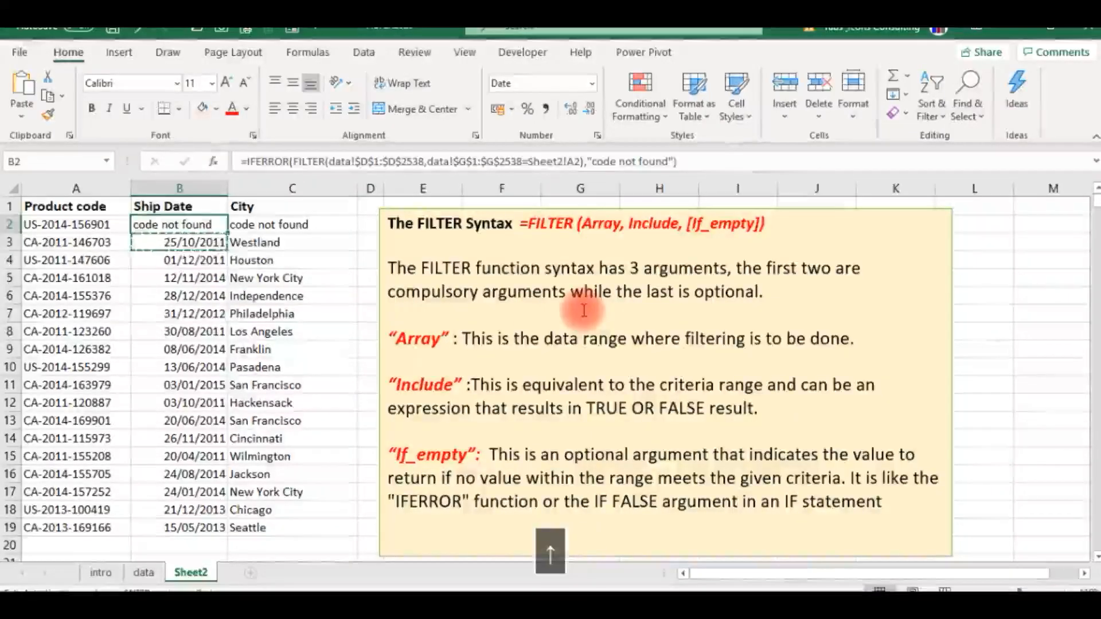
{"action": "key", "text": "ctrl+z"}
{"action": "key", "text": "Left"}
{"action": "key", "text": "Right"}
{"action": "key", "text": "Right"}
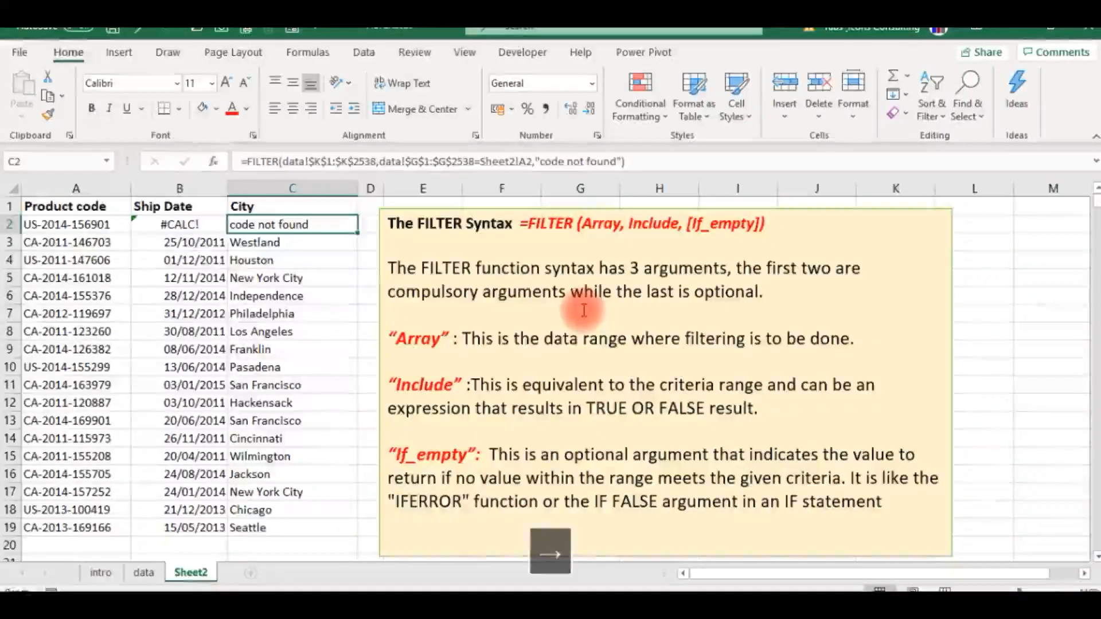
{"action": "key", "text": "Left"}
{"action": "key", "text": "Right"}
{"action": "key", "text": "Left"}
{"action": "key", "text": "Left"}
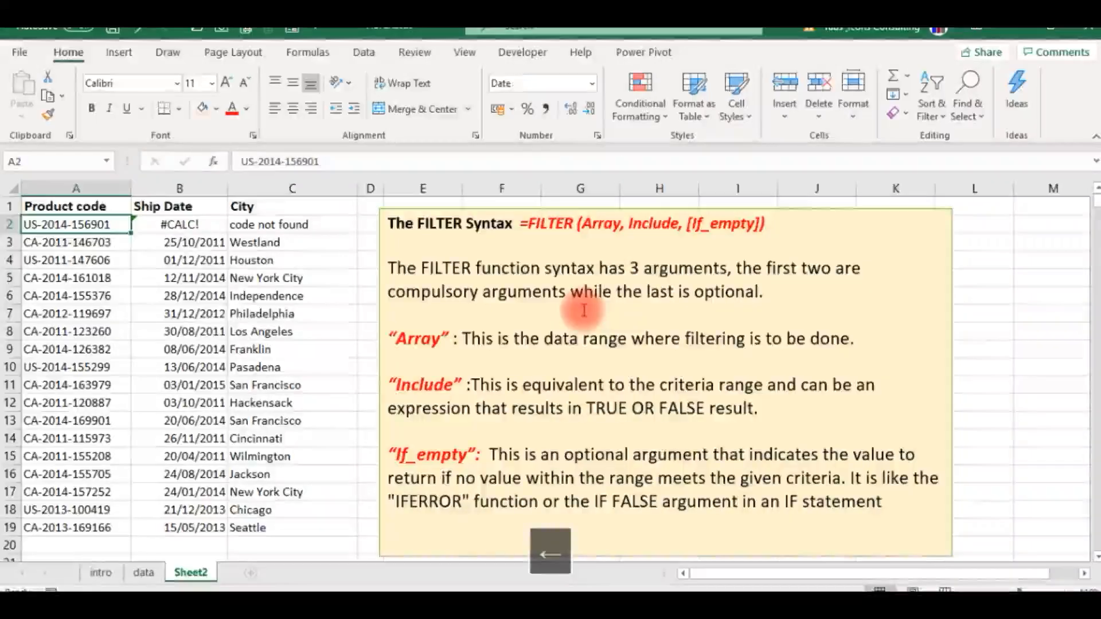
{"action": "left_click", "coordinate": [322, 158]}
{"action": "type", "text": "9"}
{"action": "key", "text": "Return"}
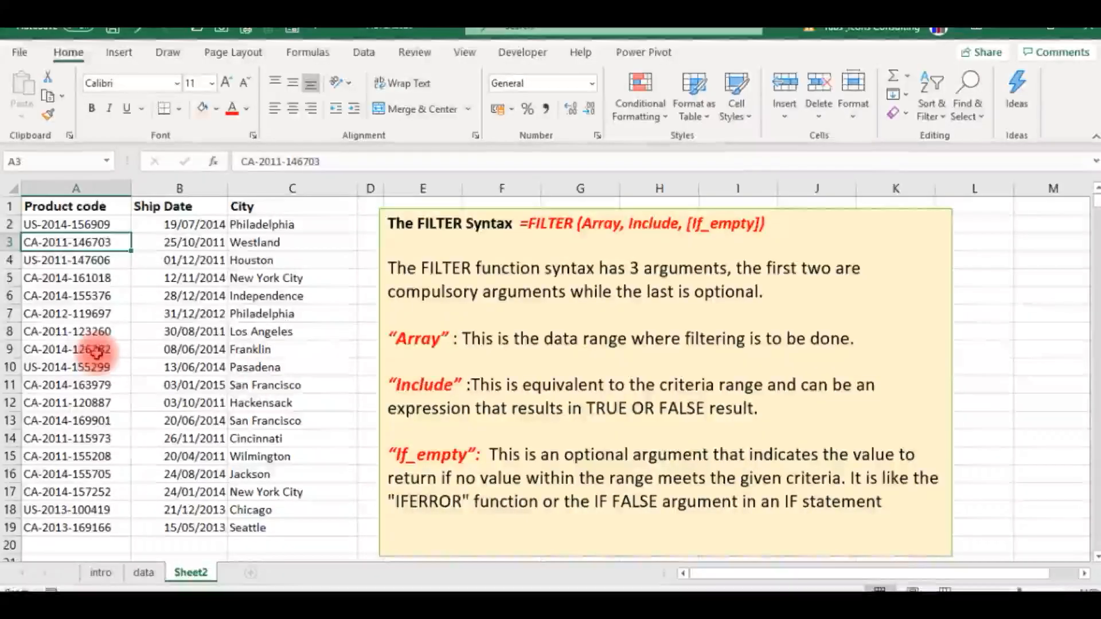
{"action": "left_click", "coordinate": [101, 573]}
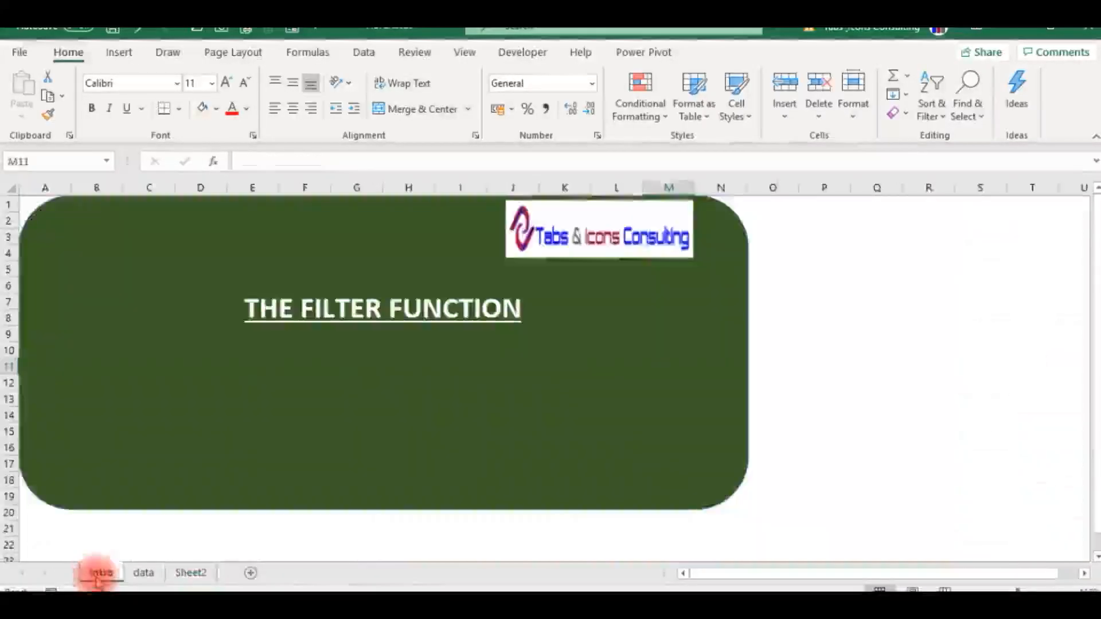